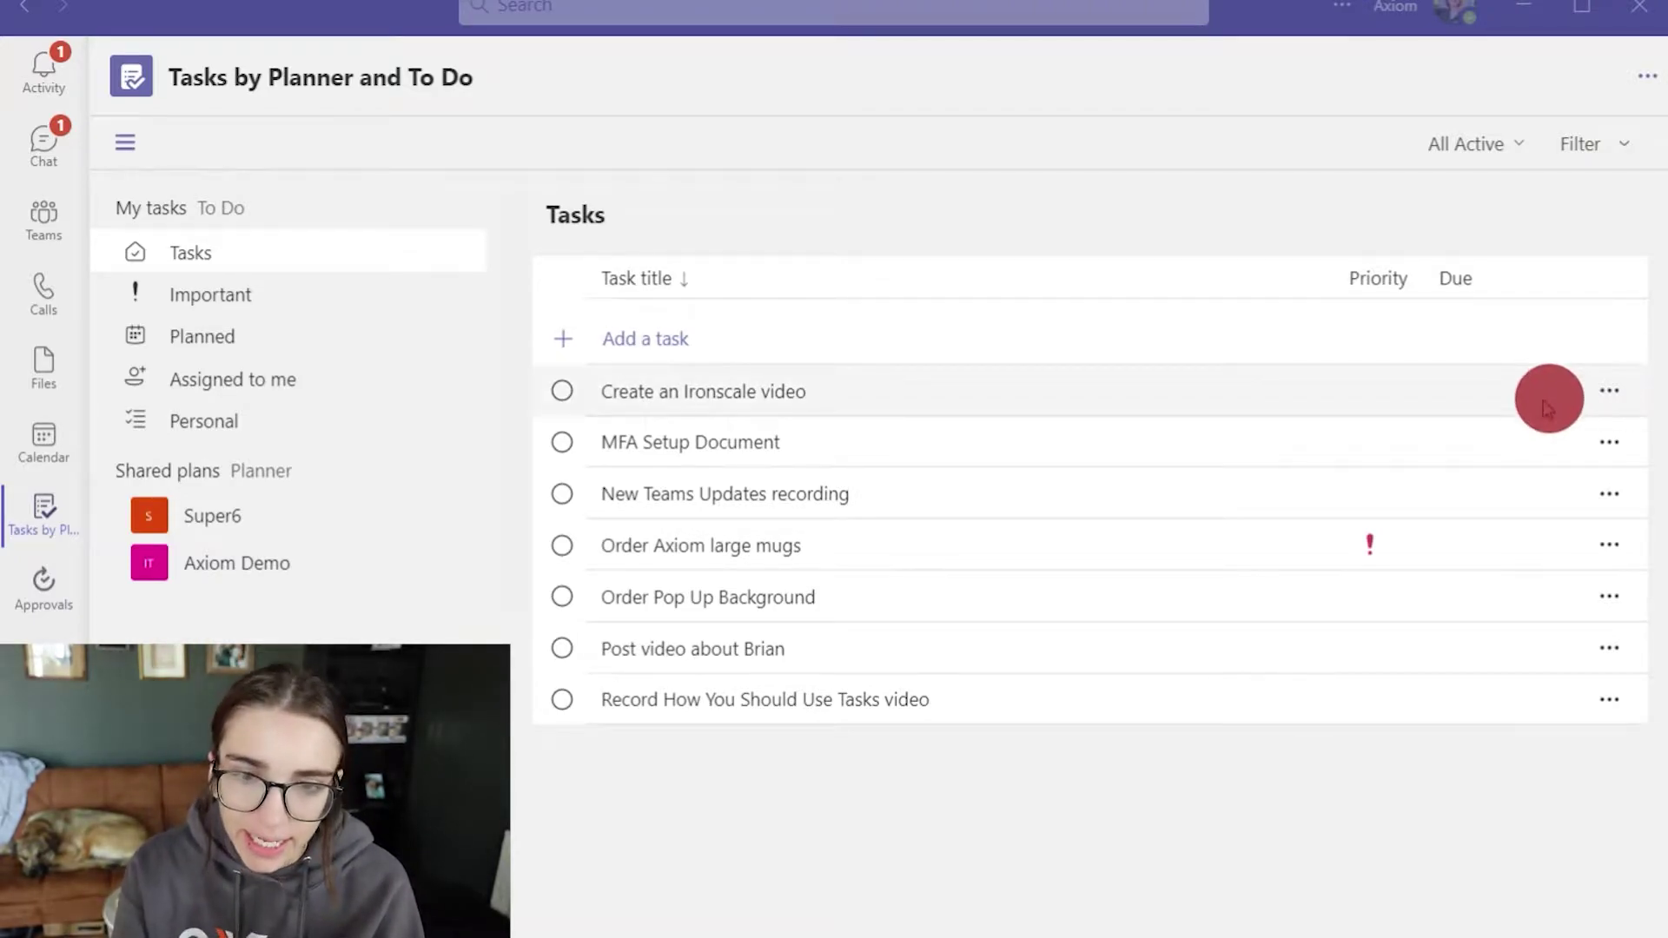
Open the action menu for the Create an Ironscale video task
{"action": "left_click", "coordinate": [1605, 391]}
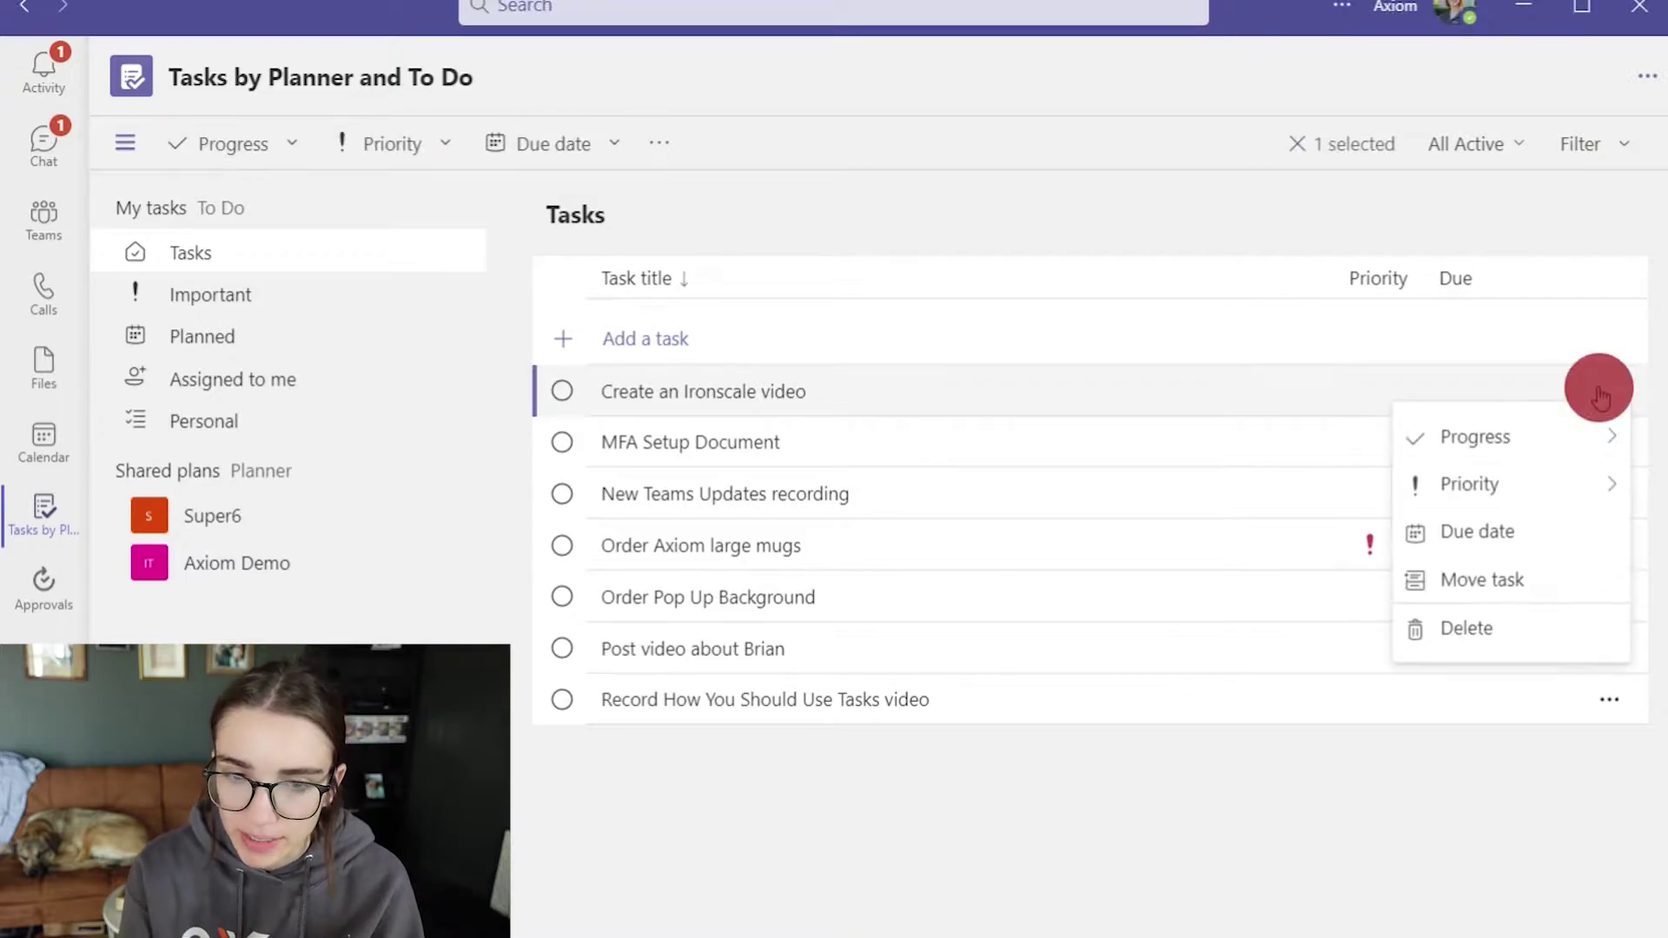
Set the Create an Ironscale video task's due date to February 22
{"action": "left_click", "coordinate": [1527, 532]}
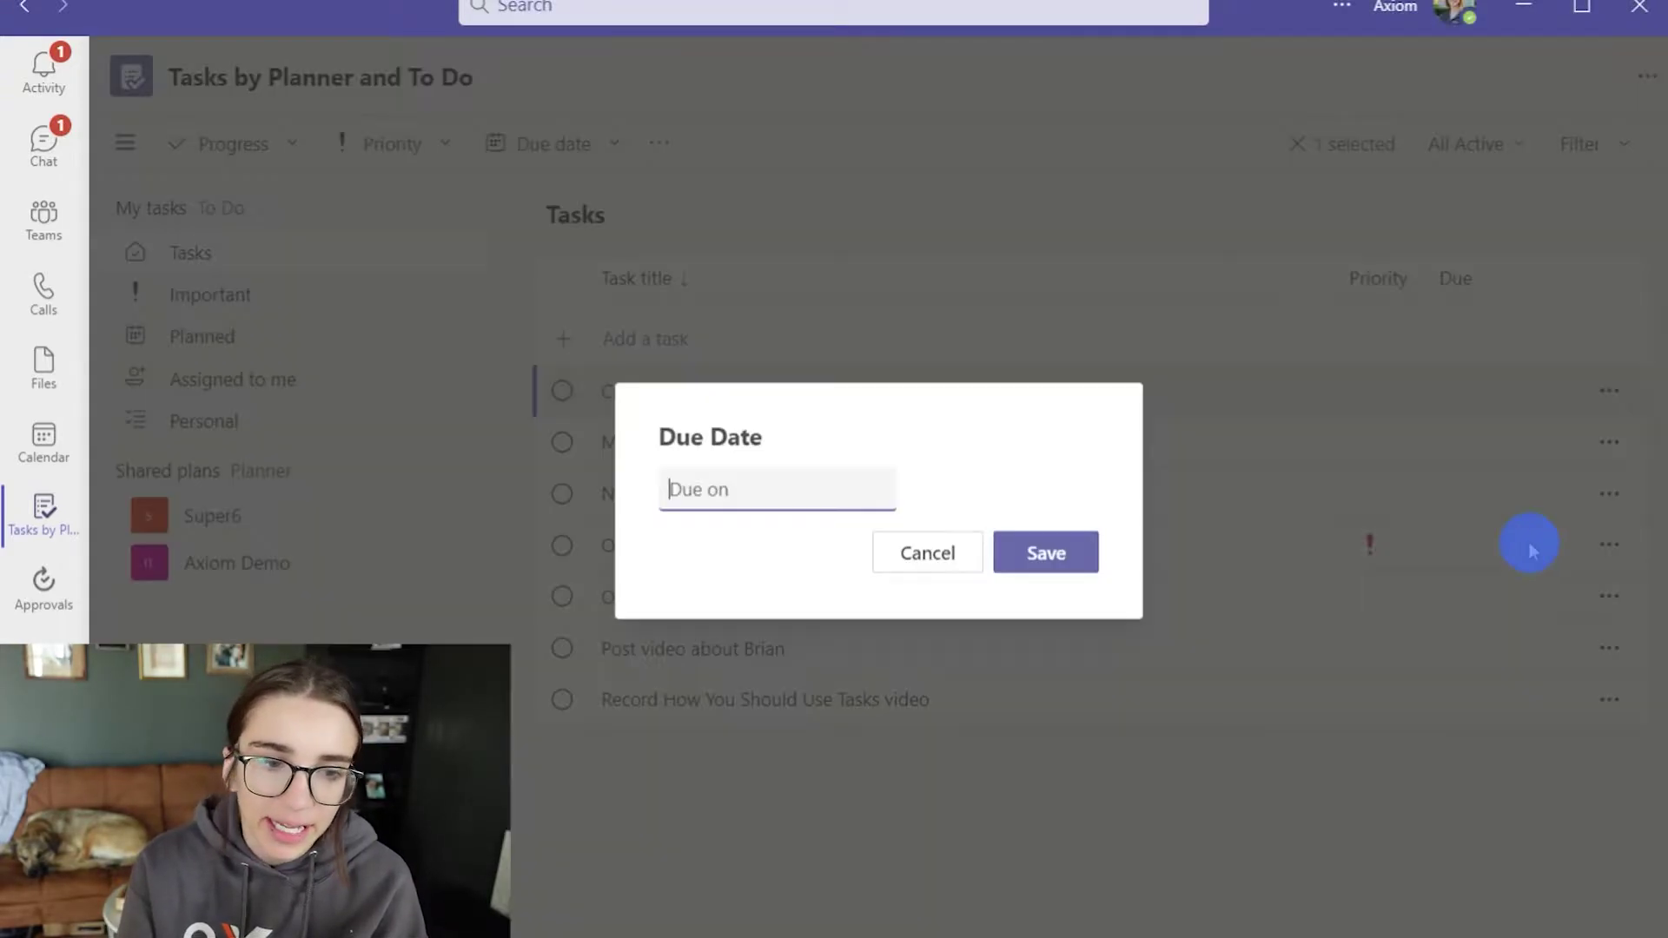
{"action": "left_click", "coordinate": [731, 497]}
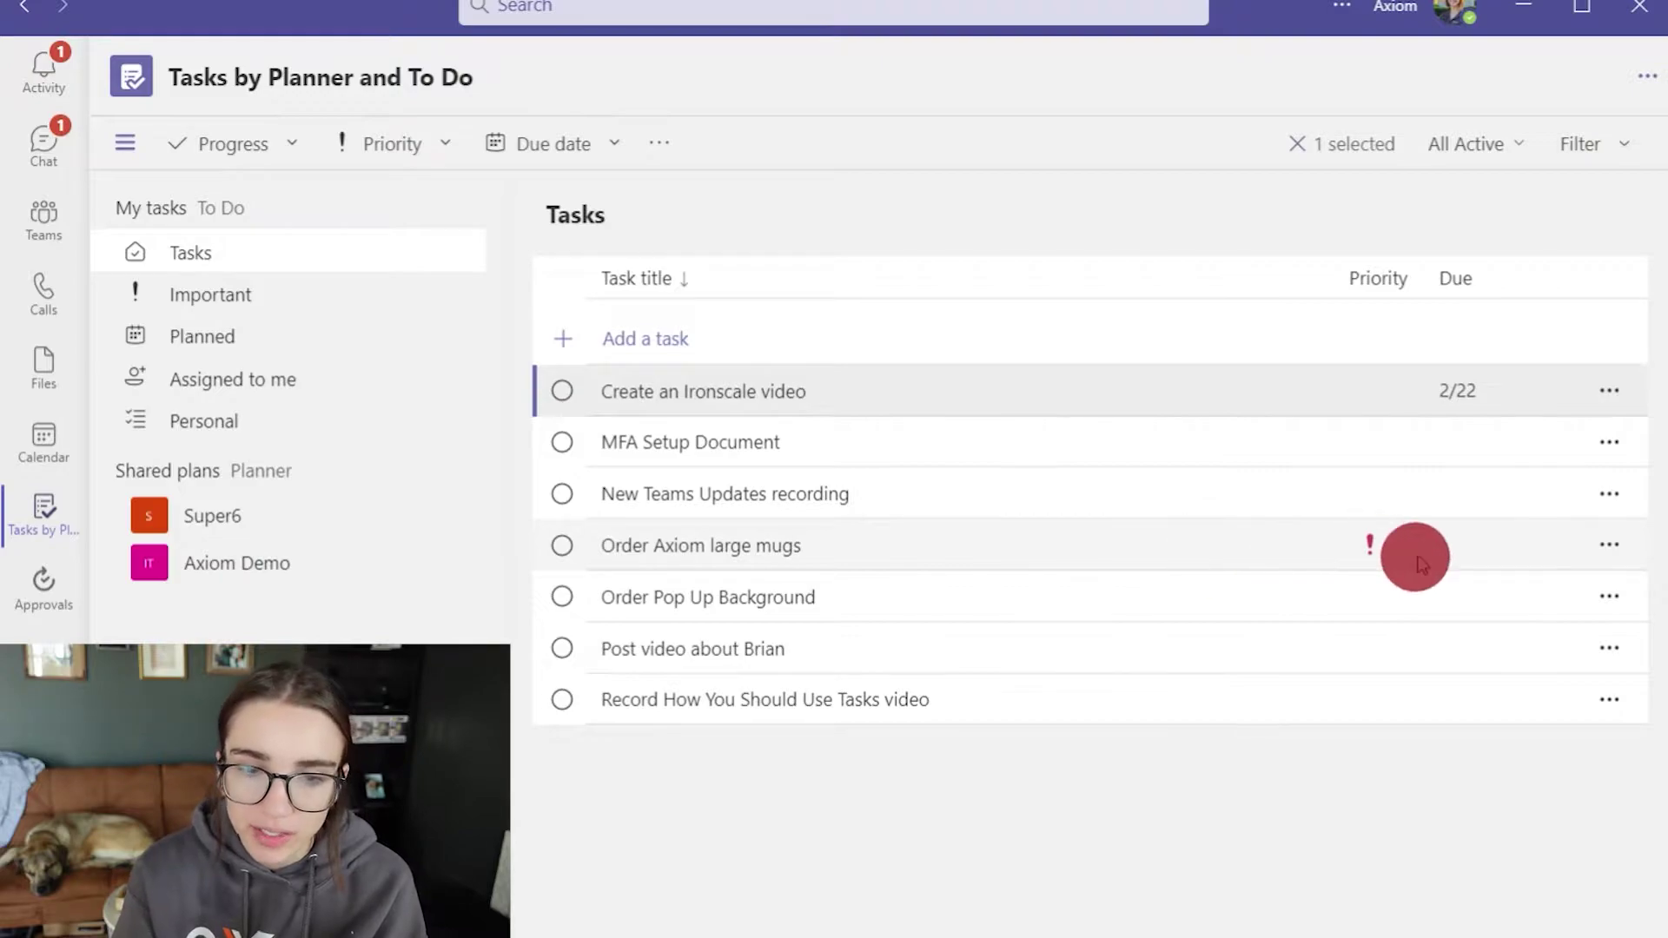
Flag the New Teams Updates recording task as Important priority
{"action": "left_click", "coordinate": [1610, 492]}
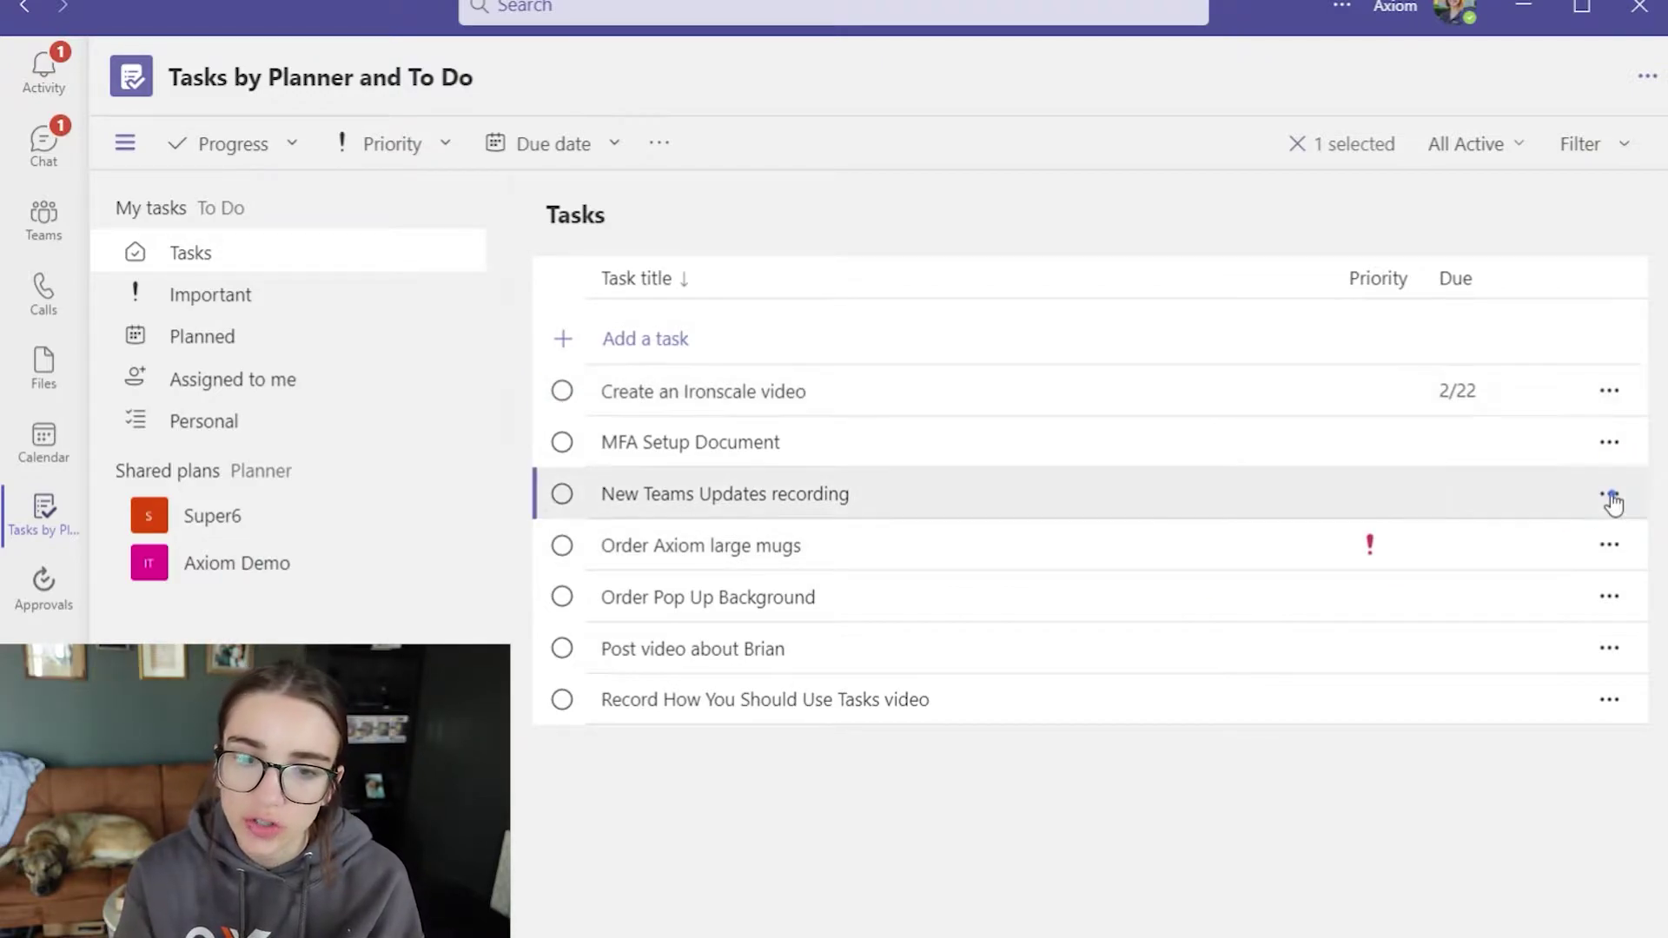
{"action": "mouse_move", "coordinate": [1547, 584]}
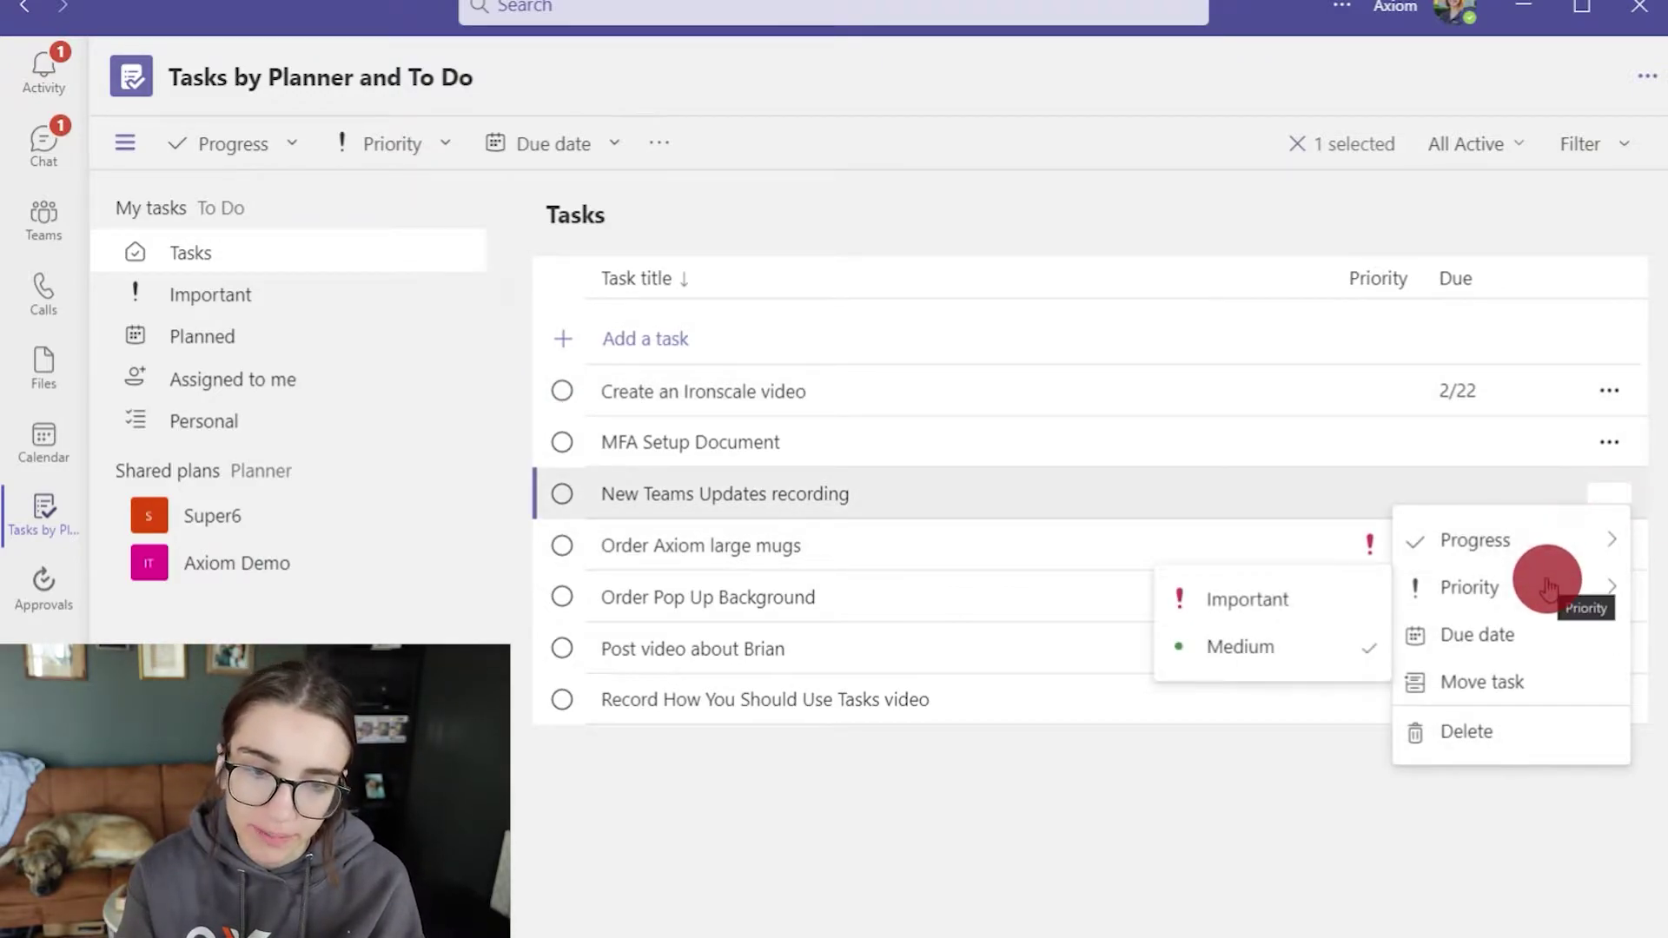
{"action": "left_click", "coordinate": [1342, 609]}
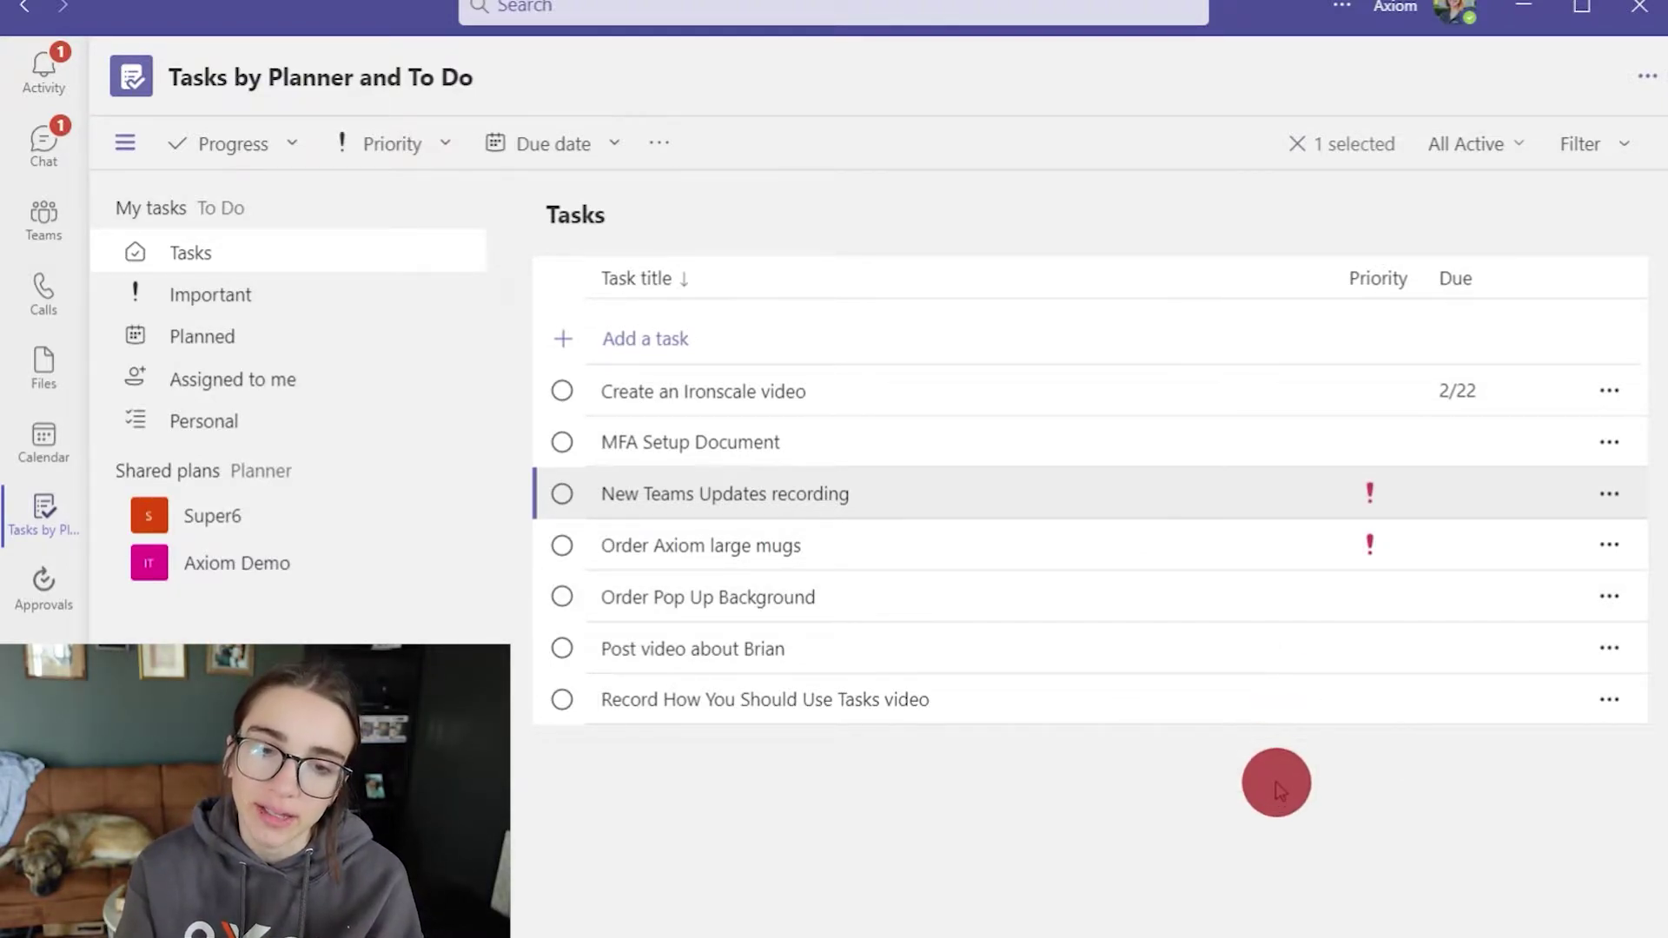
{"action": "left_click", "coordinate": [1368, 532]}
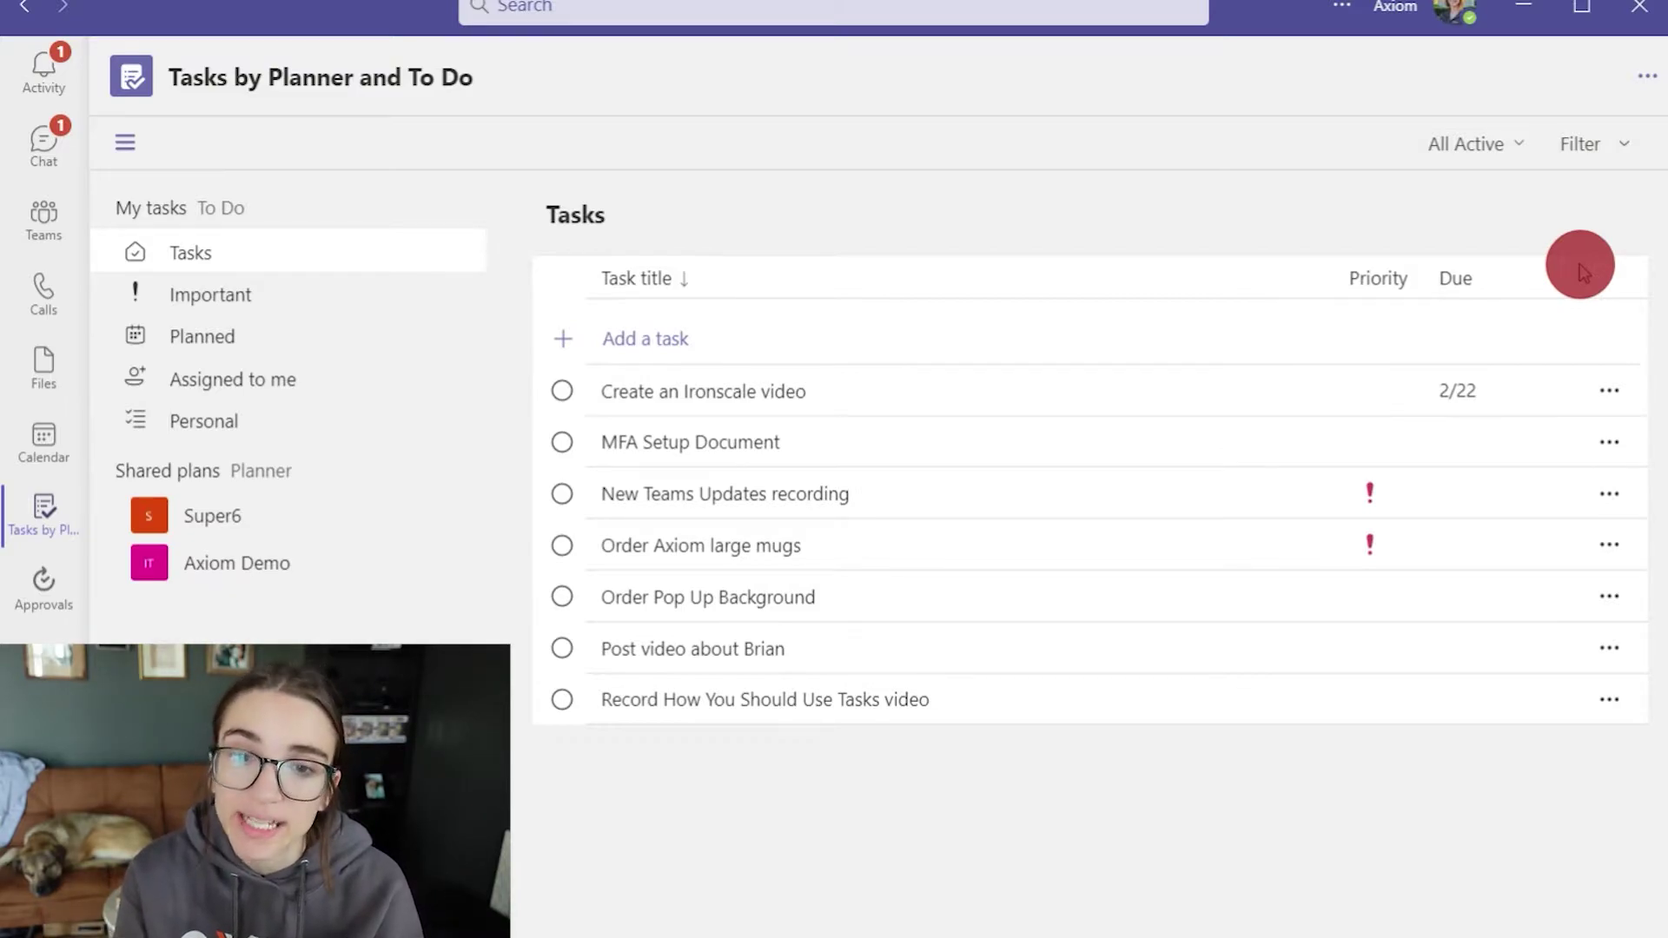
Filter the personal task list by priority to Important and Medium
{"action": "left_click", "coordinate": [1618, 146]}
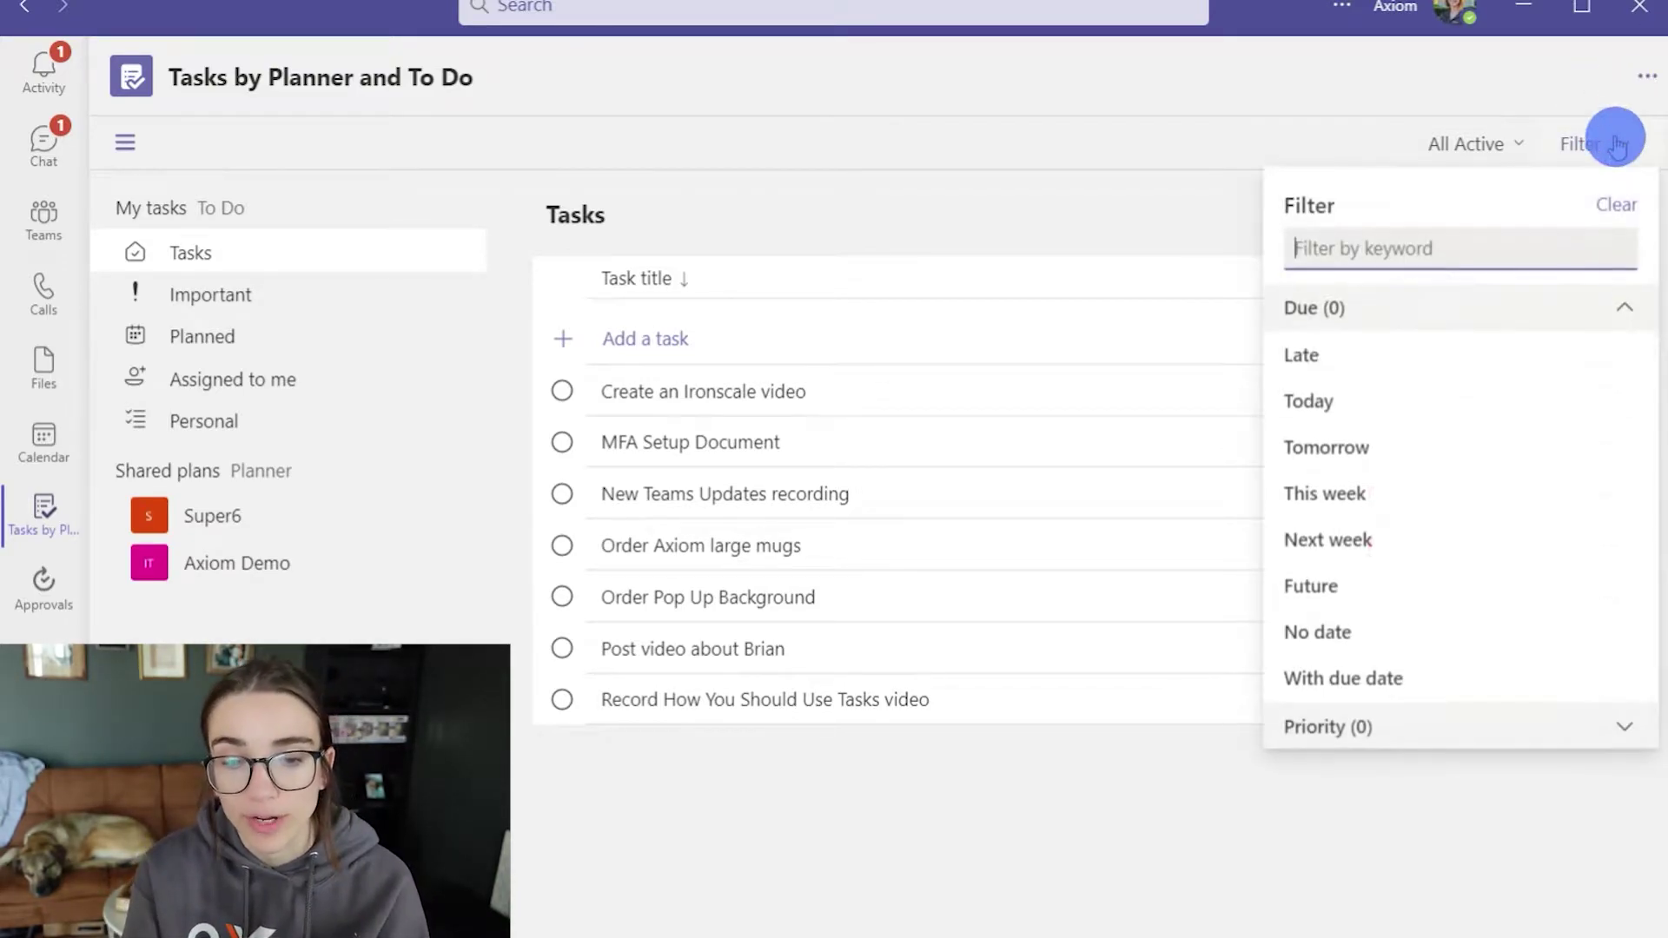
{"action": "left_click", "coordinate": [1358, 730]}
{"action": "left_click", "coordinate": [1359, 771]}
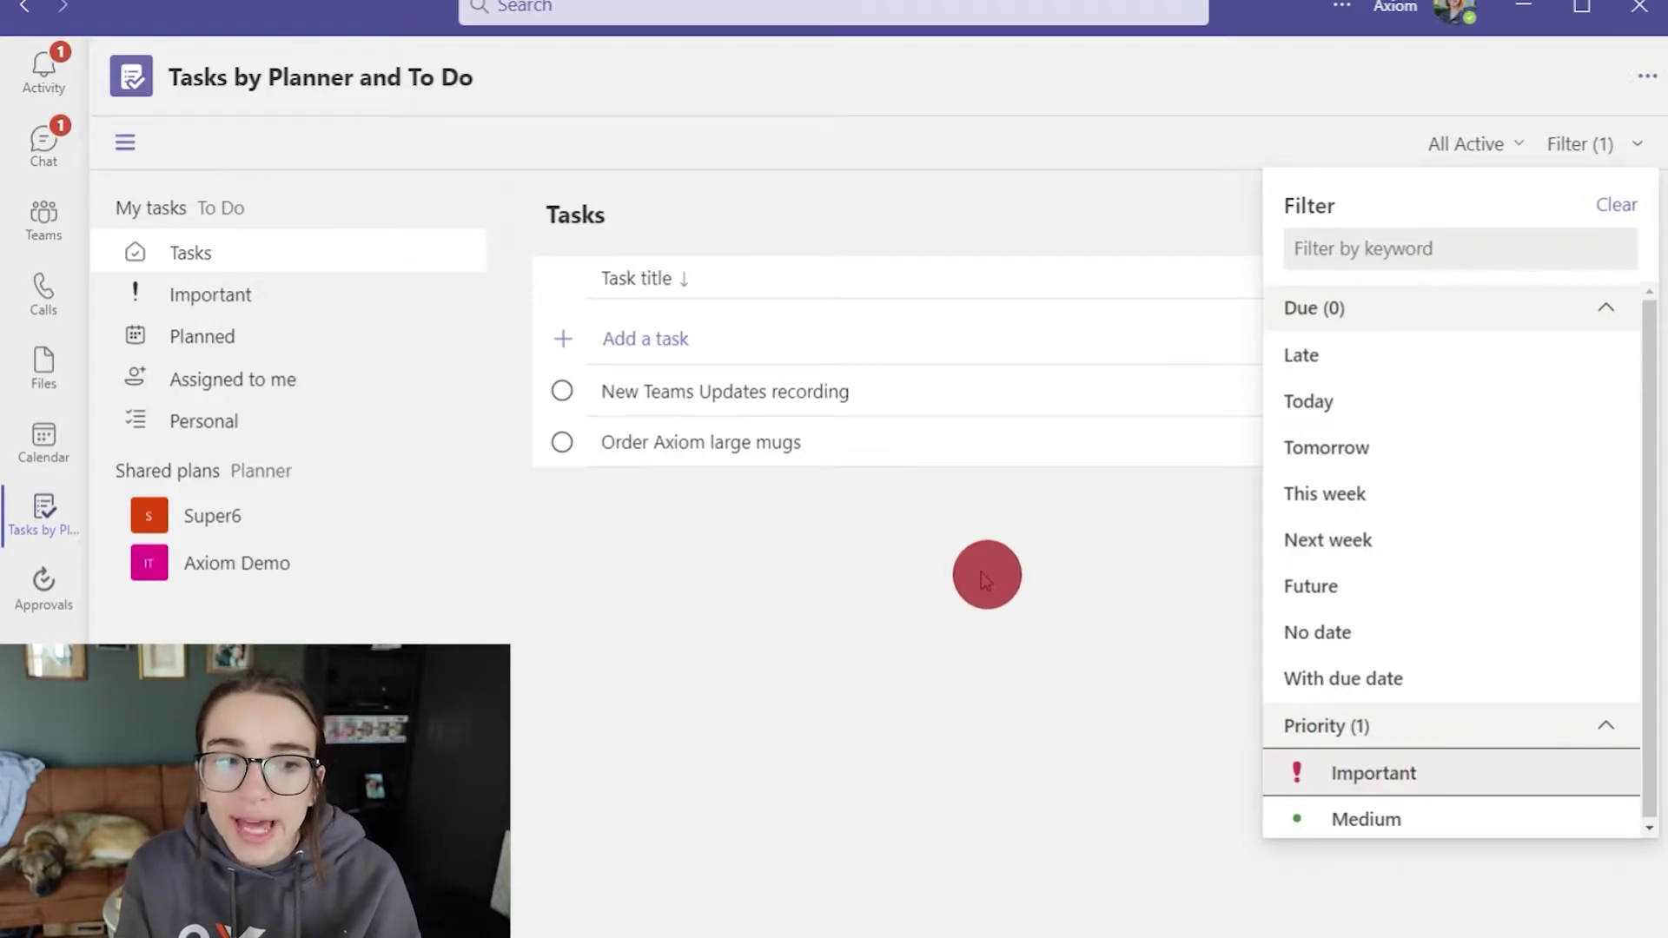
{"action": "left_click", "coordinate": [986, 577]}
{"action": "left_click", "coordinate": [1062, 661]}
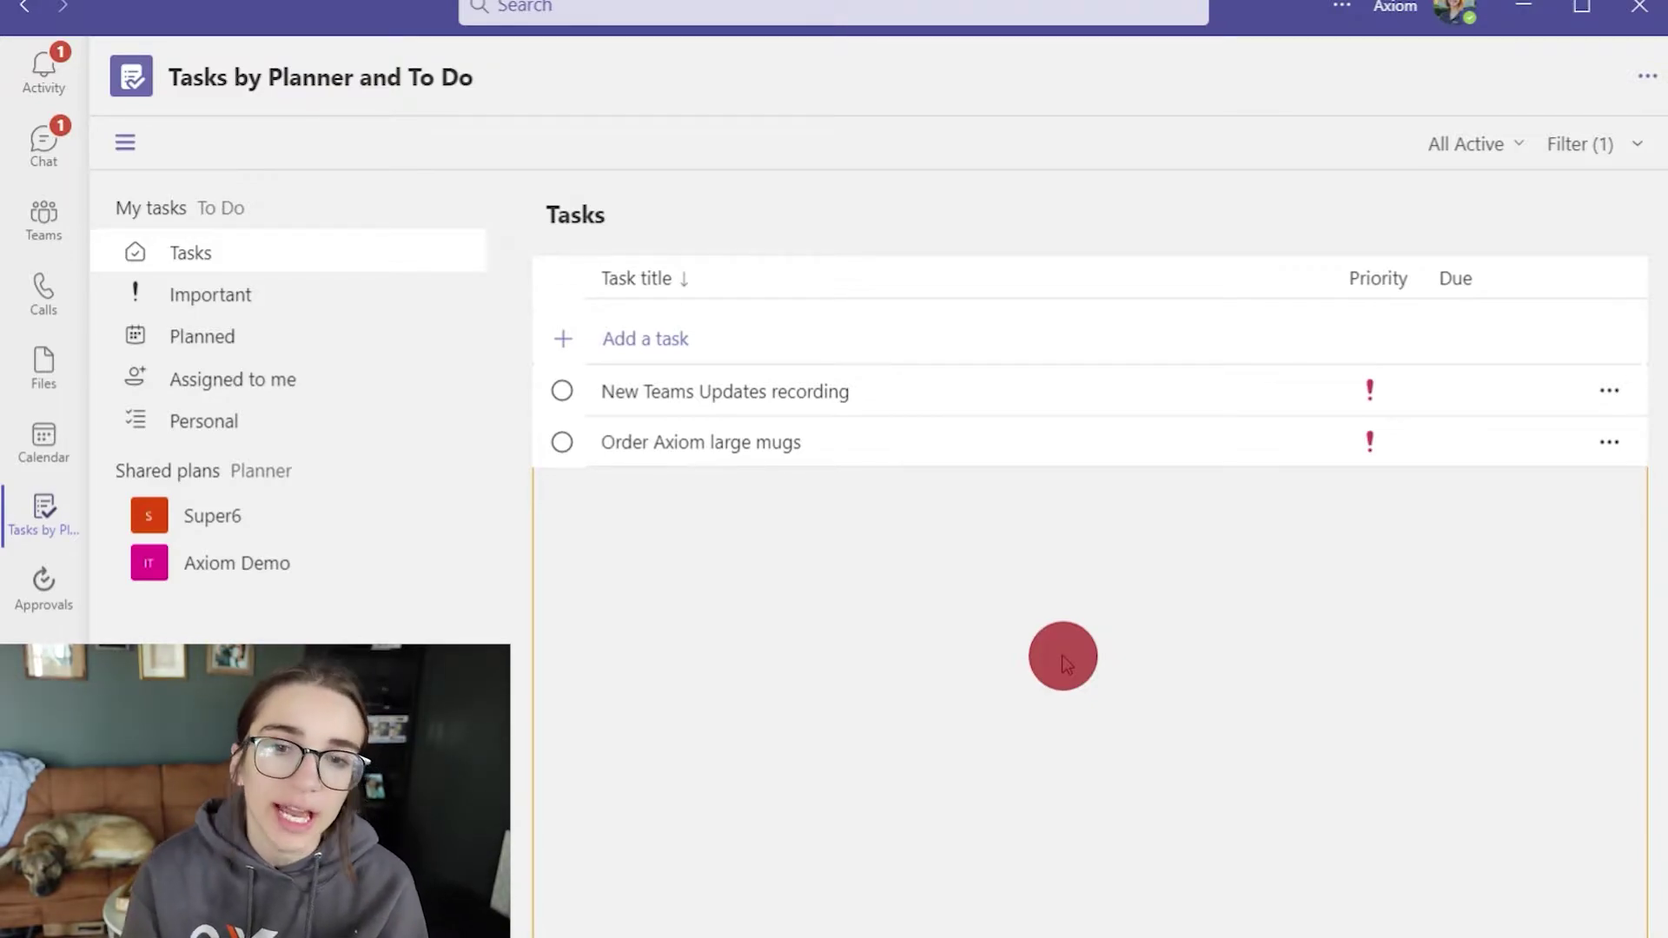
{"action": "left_click", "coordinate": [1579, 145]}
{"action": "left_click", "coordinate": [1438, 721]}
{"action": "left_click", "coordinate": [1419, 817]}
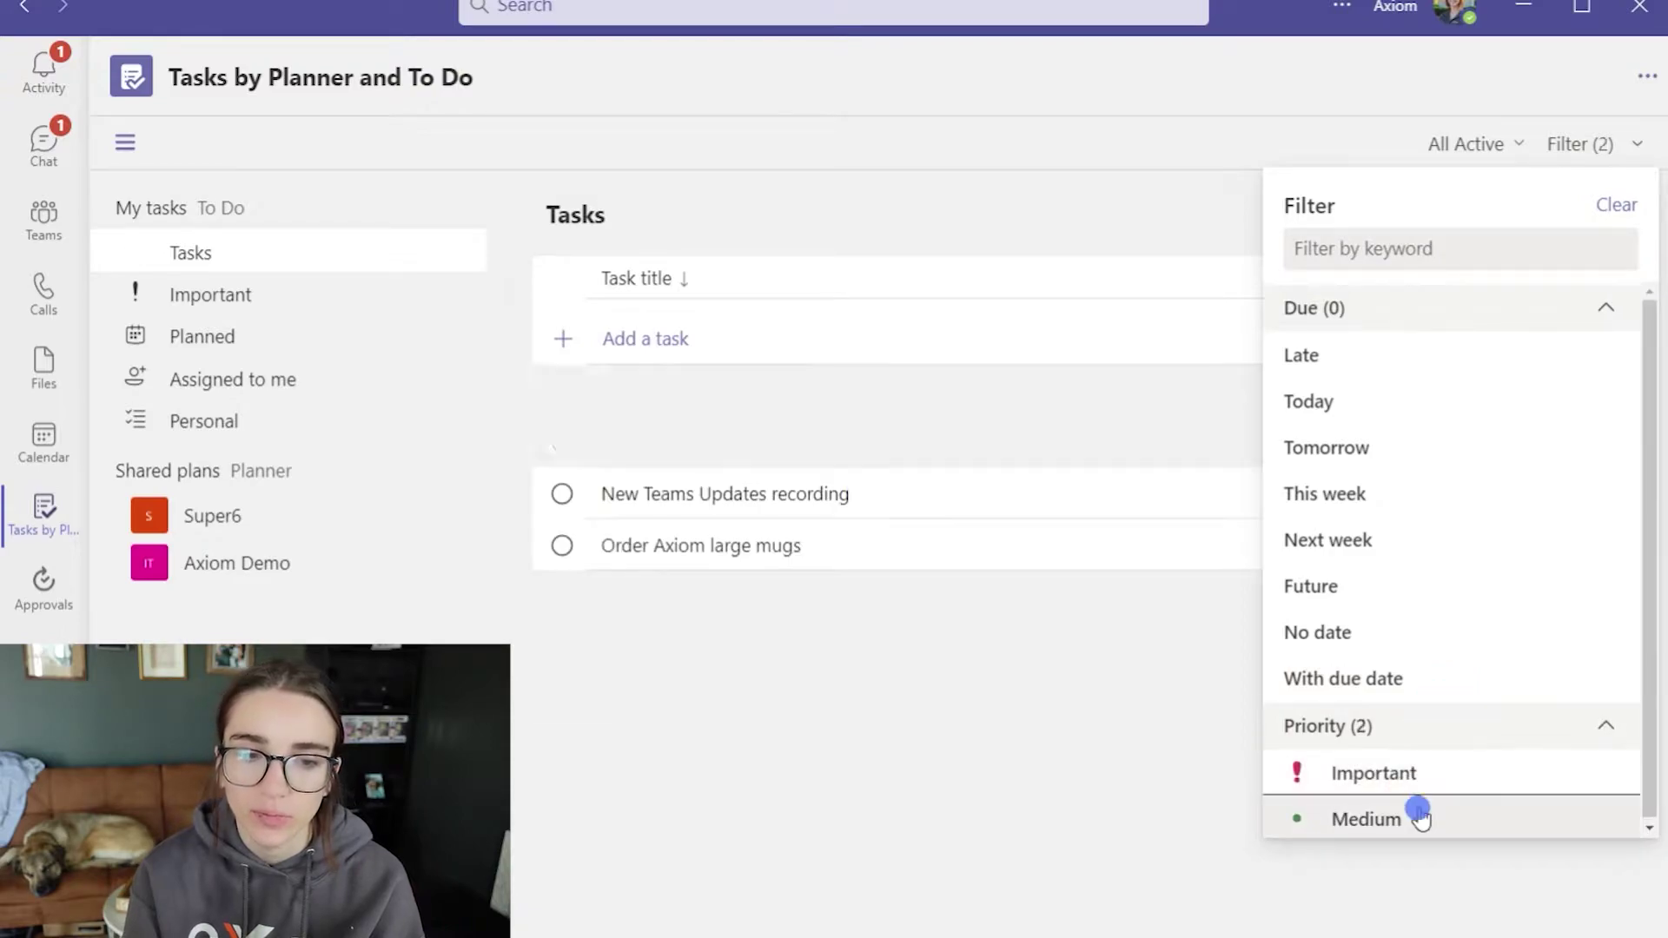
{"action": "left_click", "coordinate": [975, 790]}
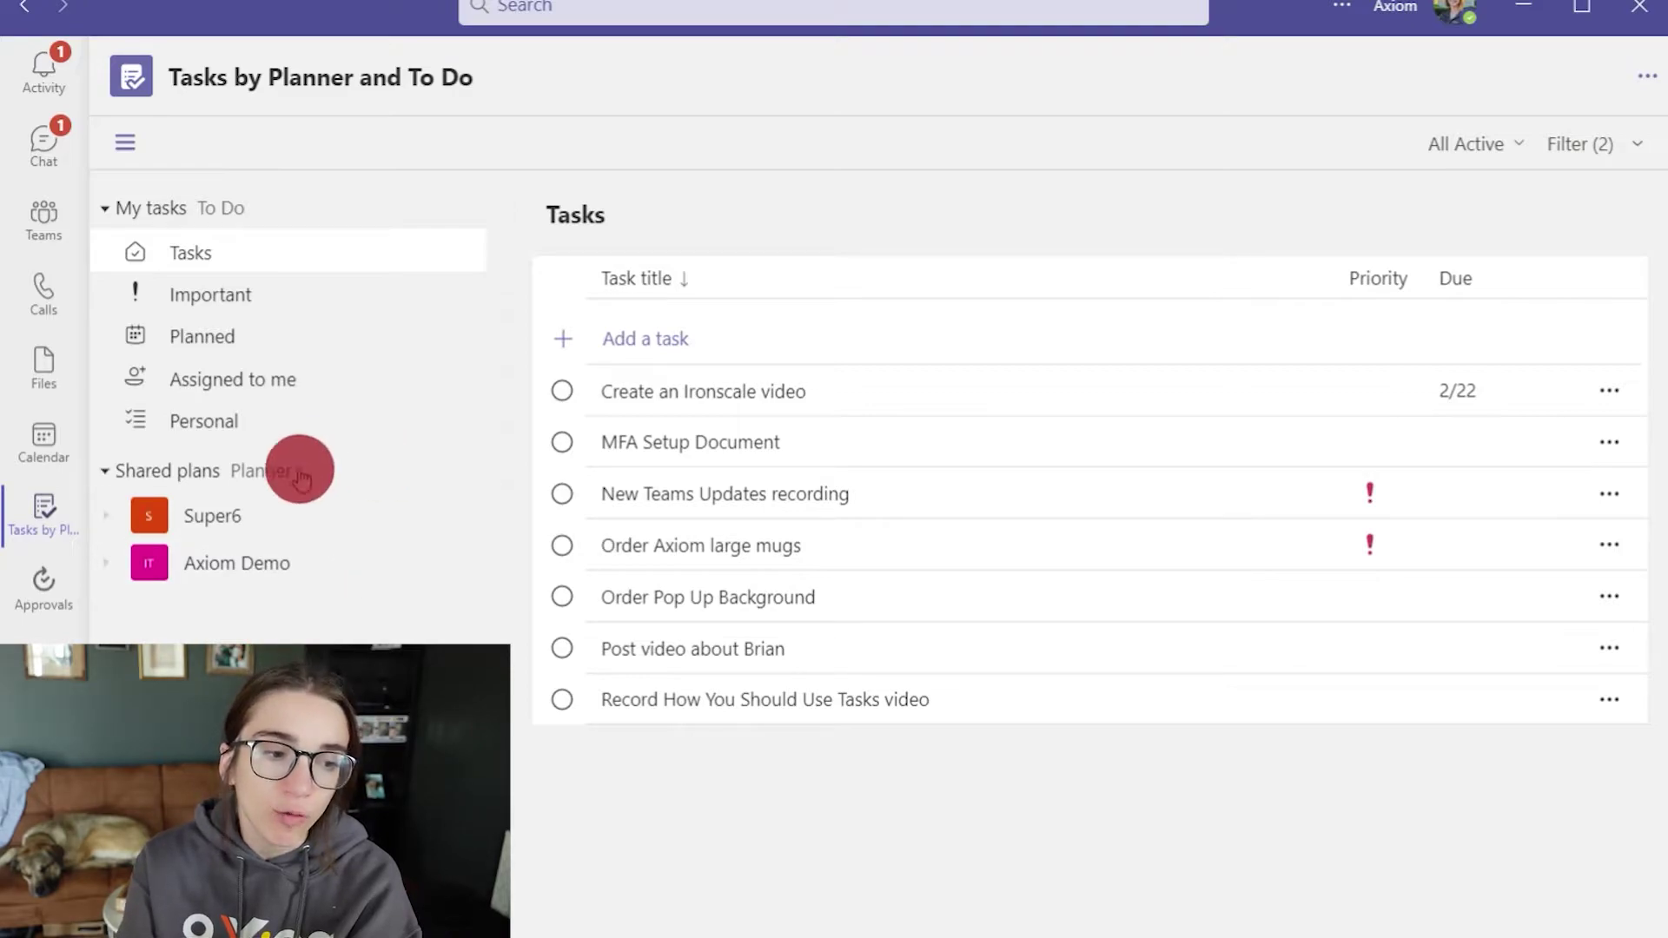
Expand the Axiom Demo group under Shared plans
{"action": "left_click", "coordinate": [303, 567]}
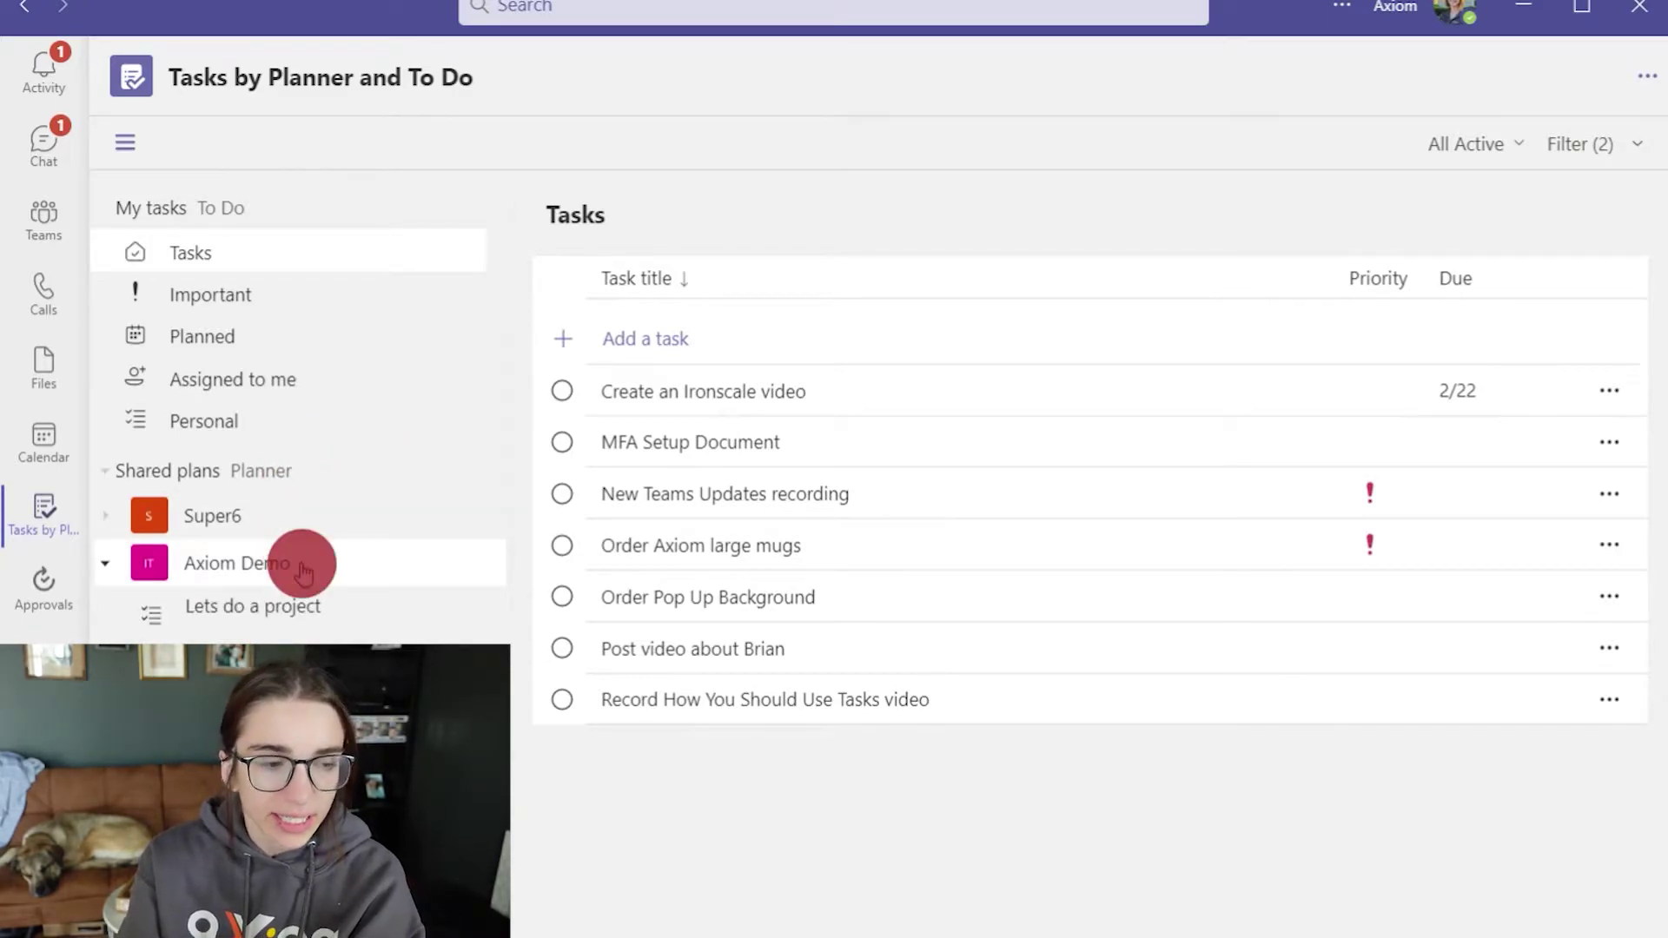
Open the Lets do a project plan under Axiom Demo
{"action": "left_click", "coordinate": [306, 608]}
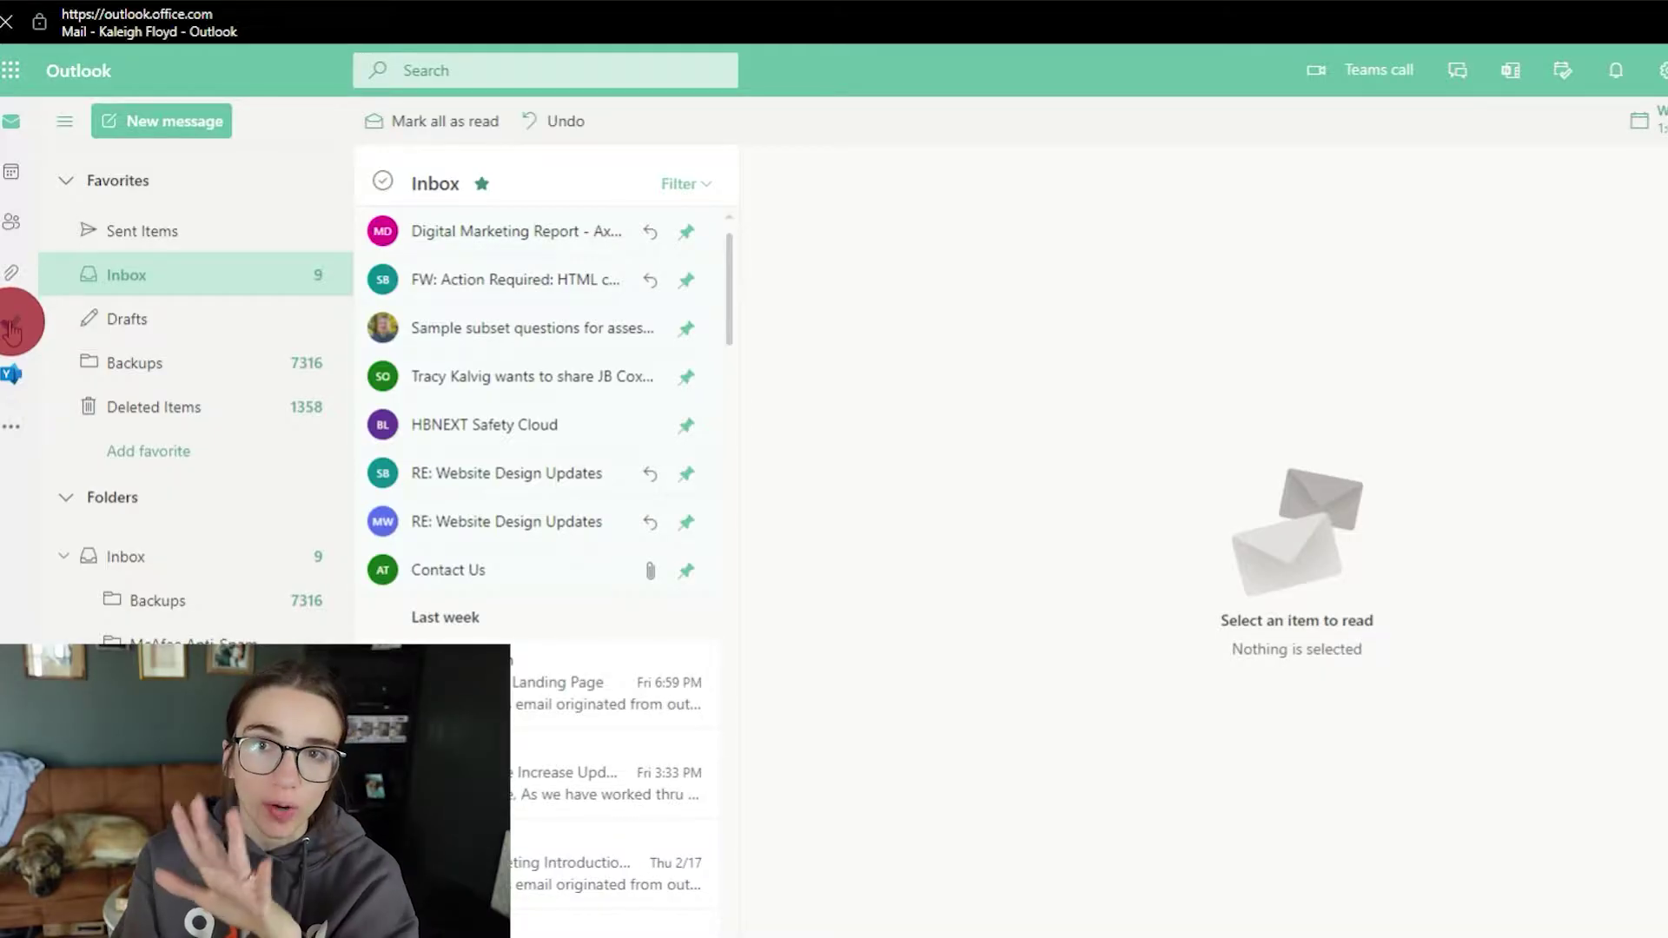
Launch Microsoft To Do from Outlook on the web
{"action": "left_click", "coordinate": [20, 330]}
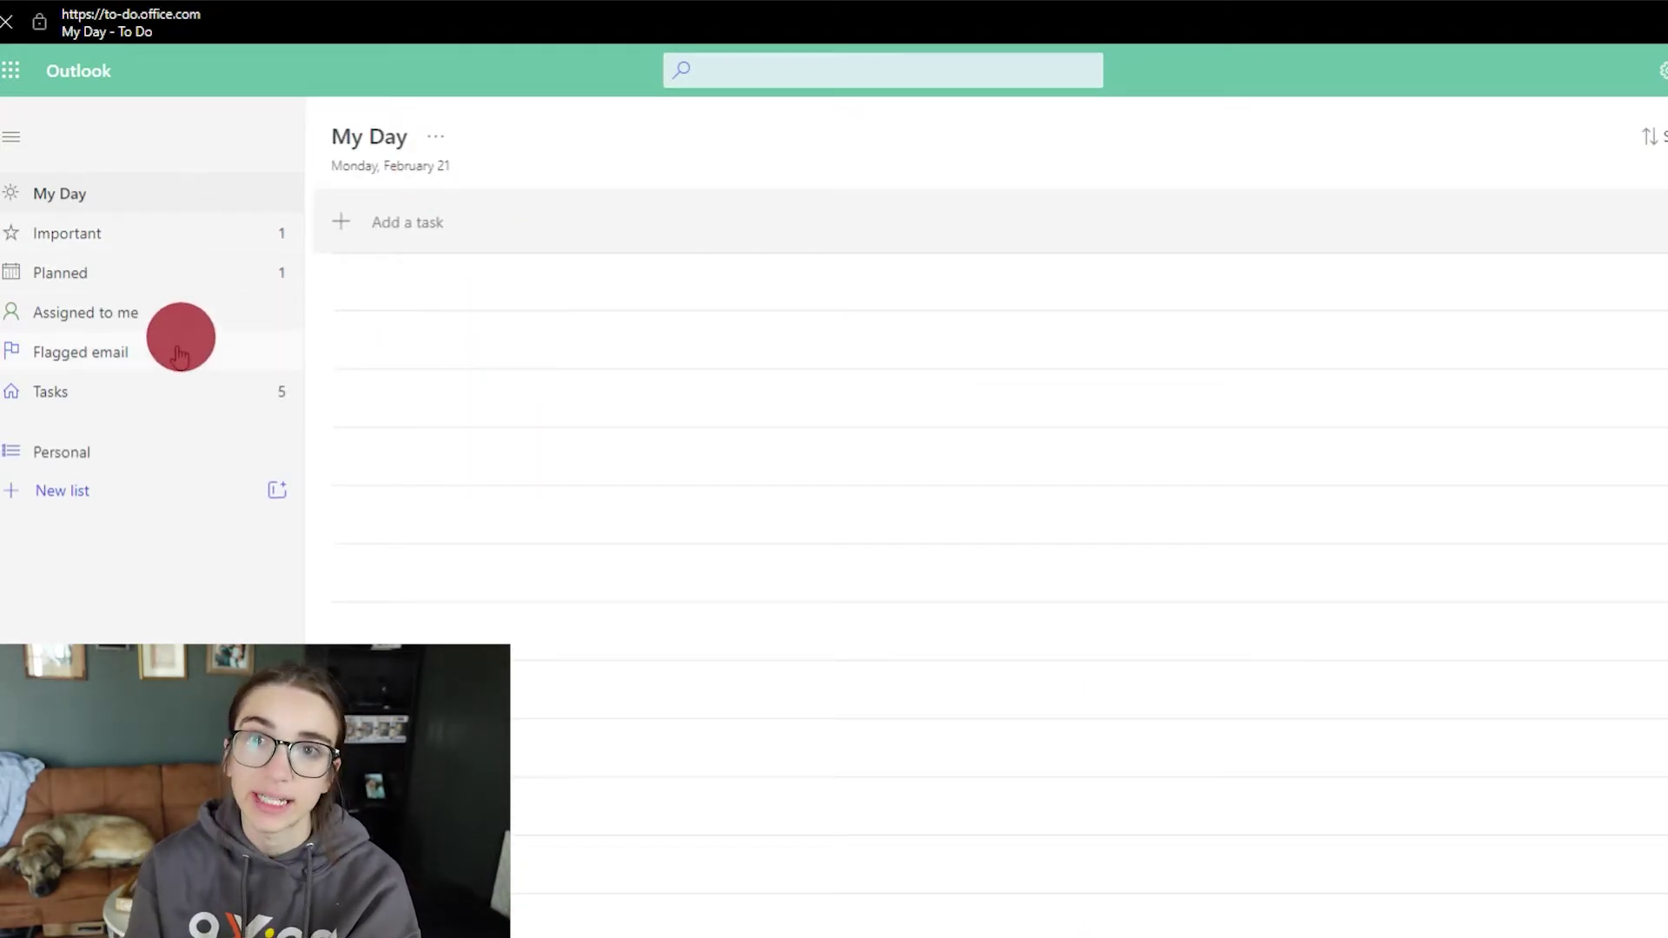
Review the To Do Tasks, Planned and Important lists, then return to My Day
{"action": "left_click", "coordinate": [133, 391]}
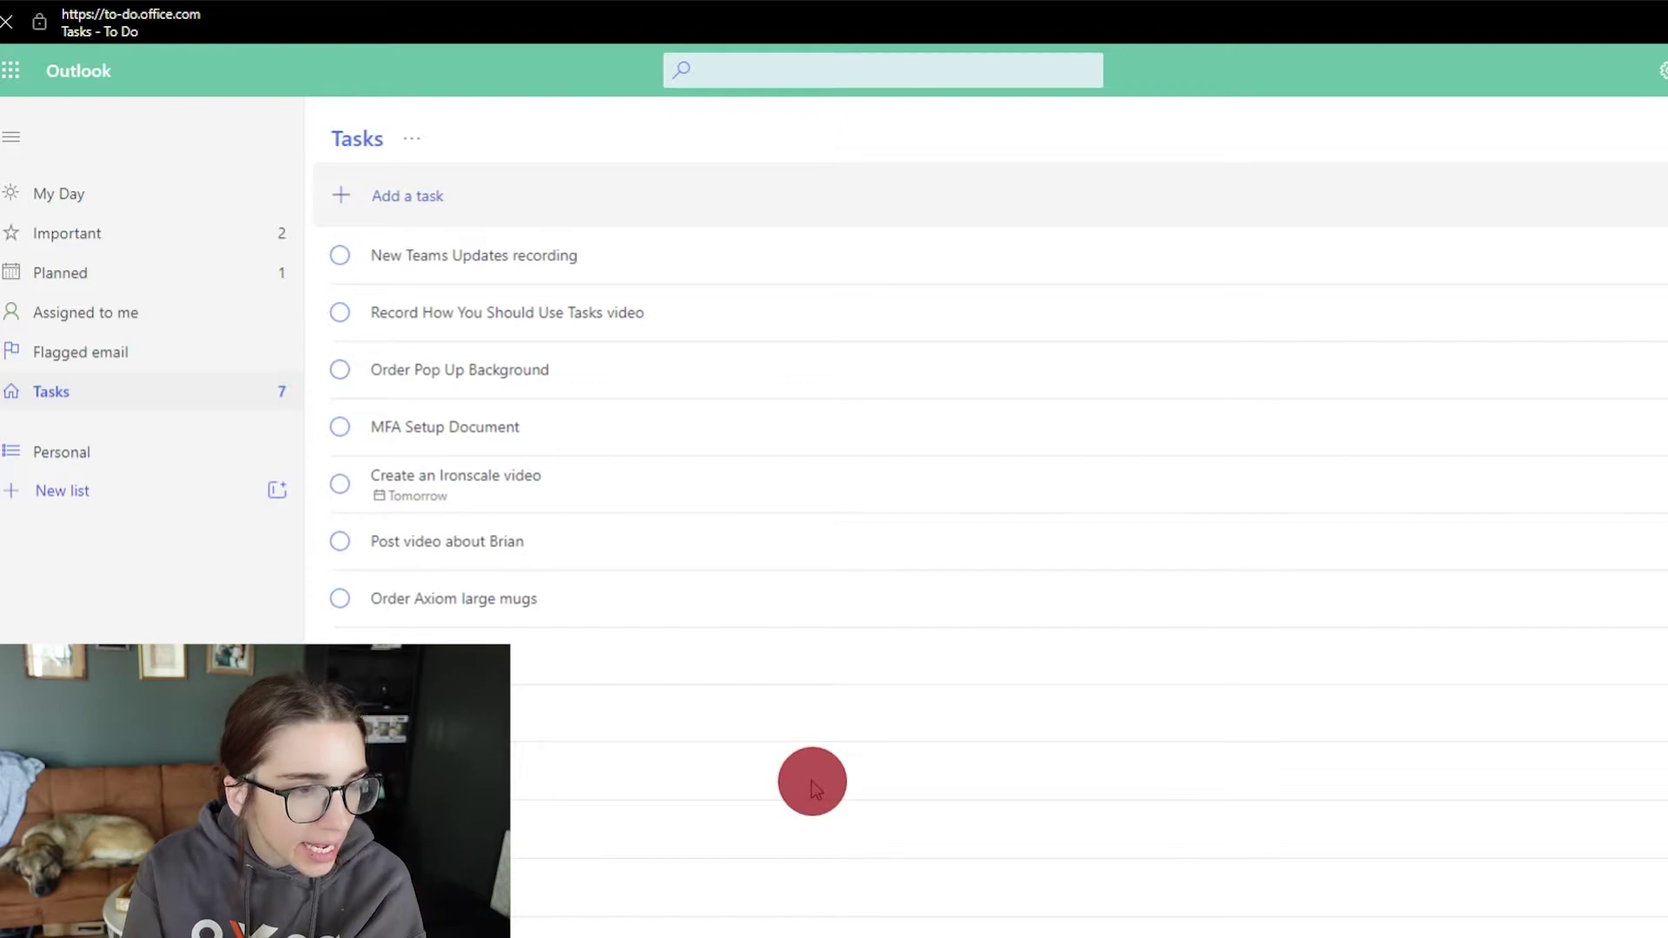
{"action": "left_click", "coordinate": [212, 287]}
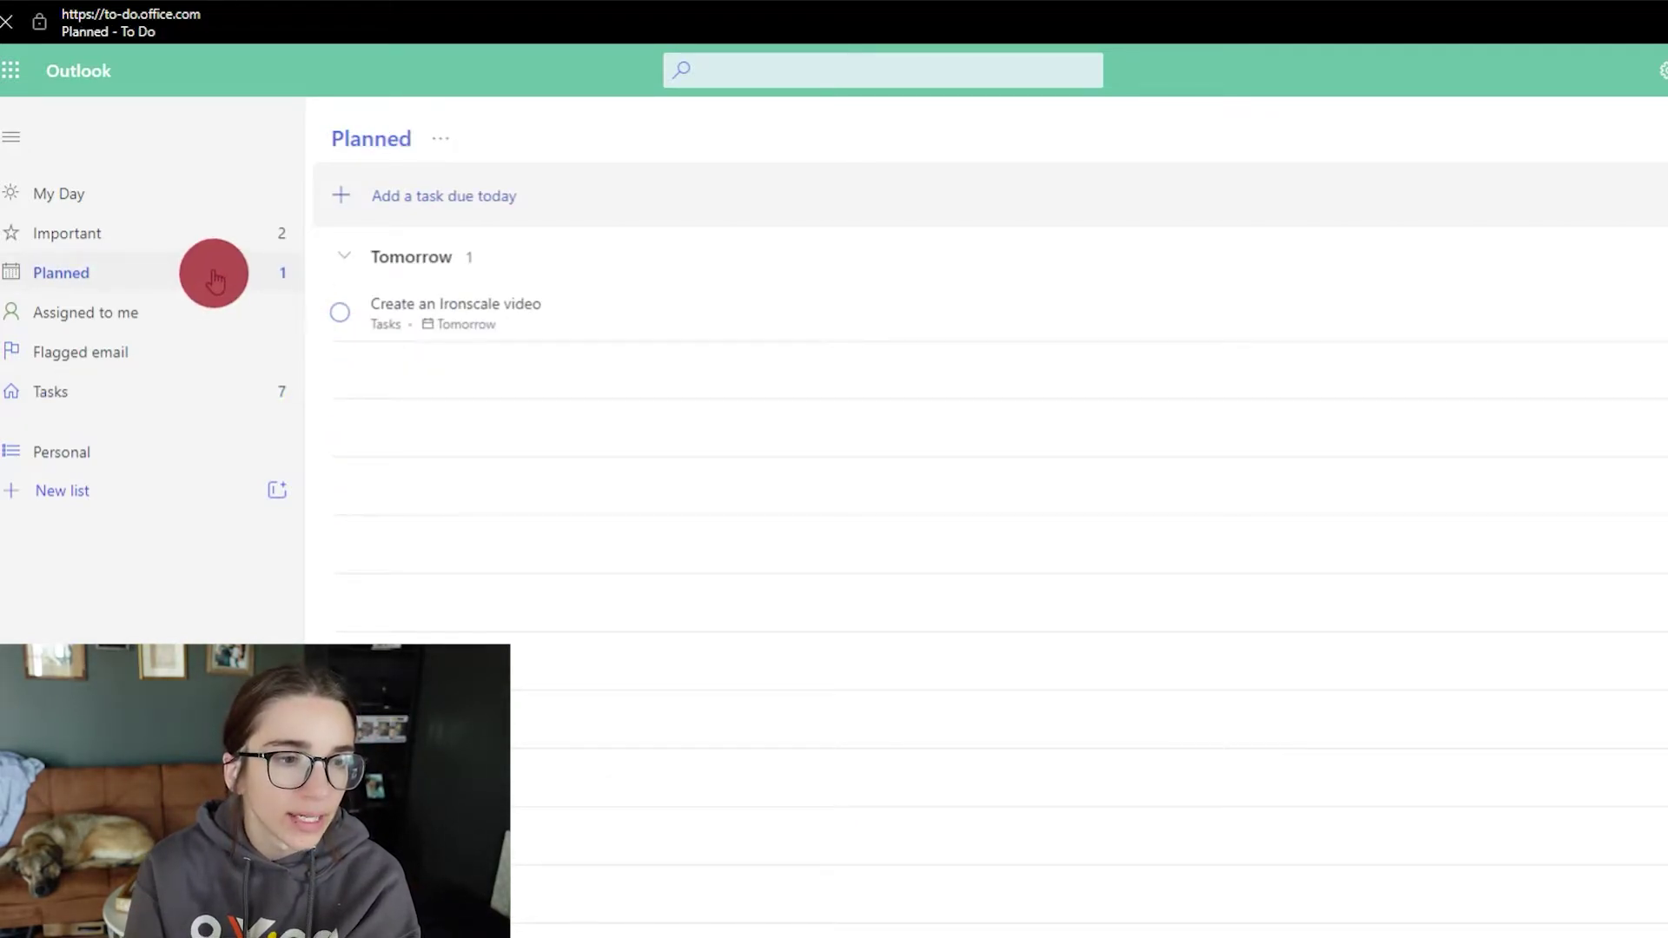
{"action": "left_click", "coordinate": [219, 247]}
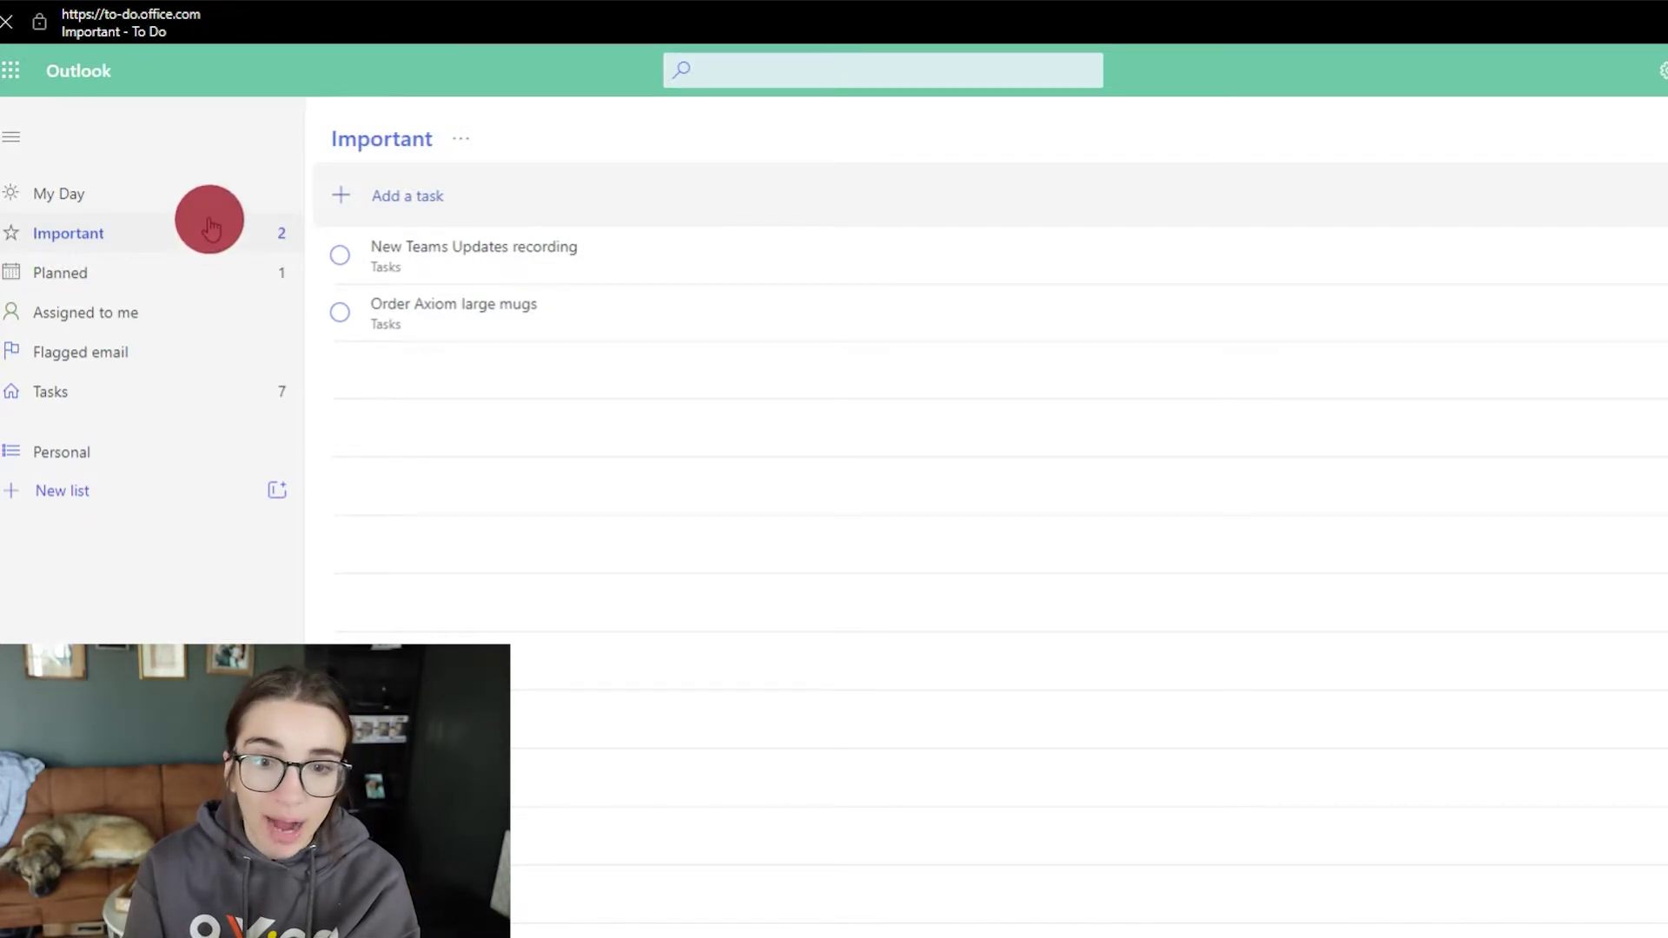
{"action": "left_click", "coordinate": [209, 217]}
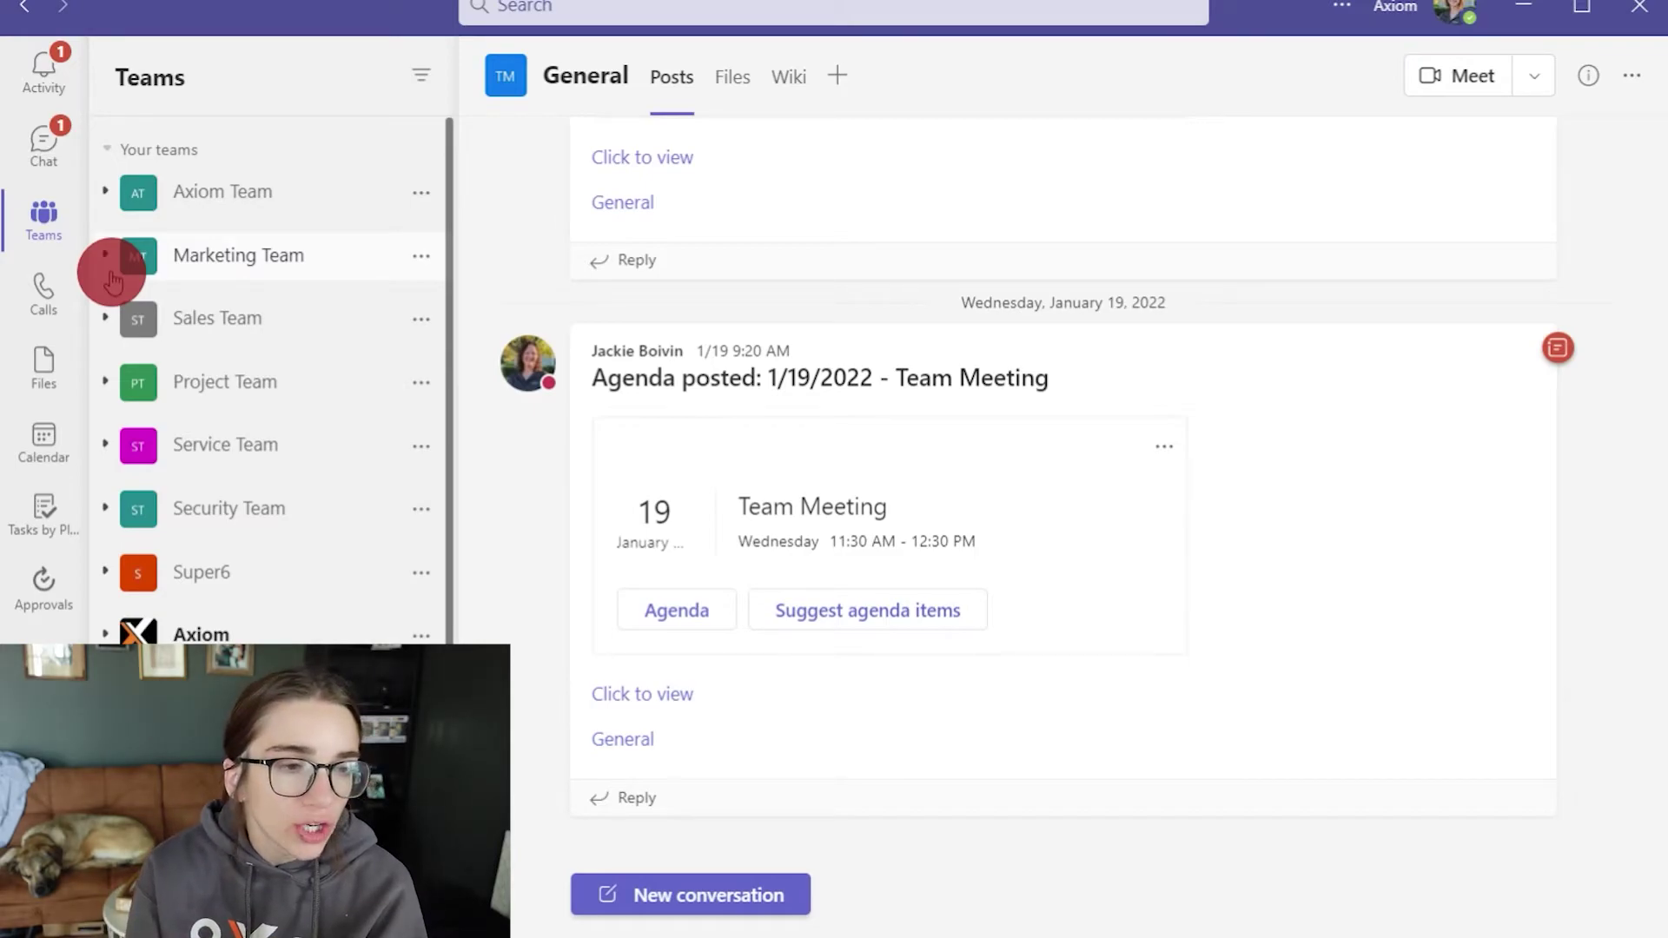
Add a Tasks by Planner tab named 'YouTube Projects' to Marketing Team's General channel, without posting
{"action": "left_click", "coordinate": [298, 261]}
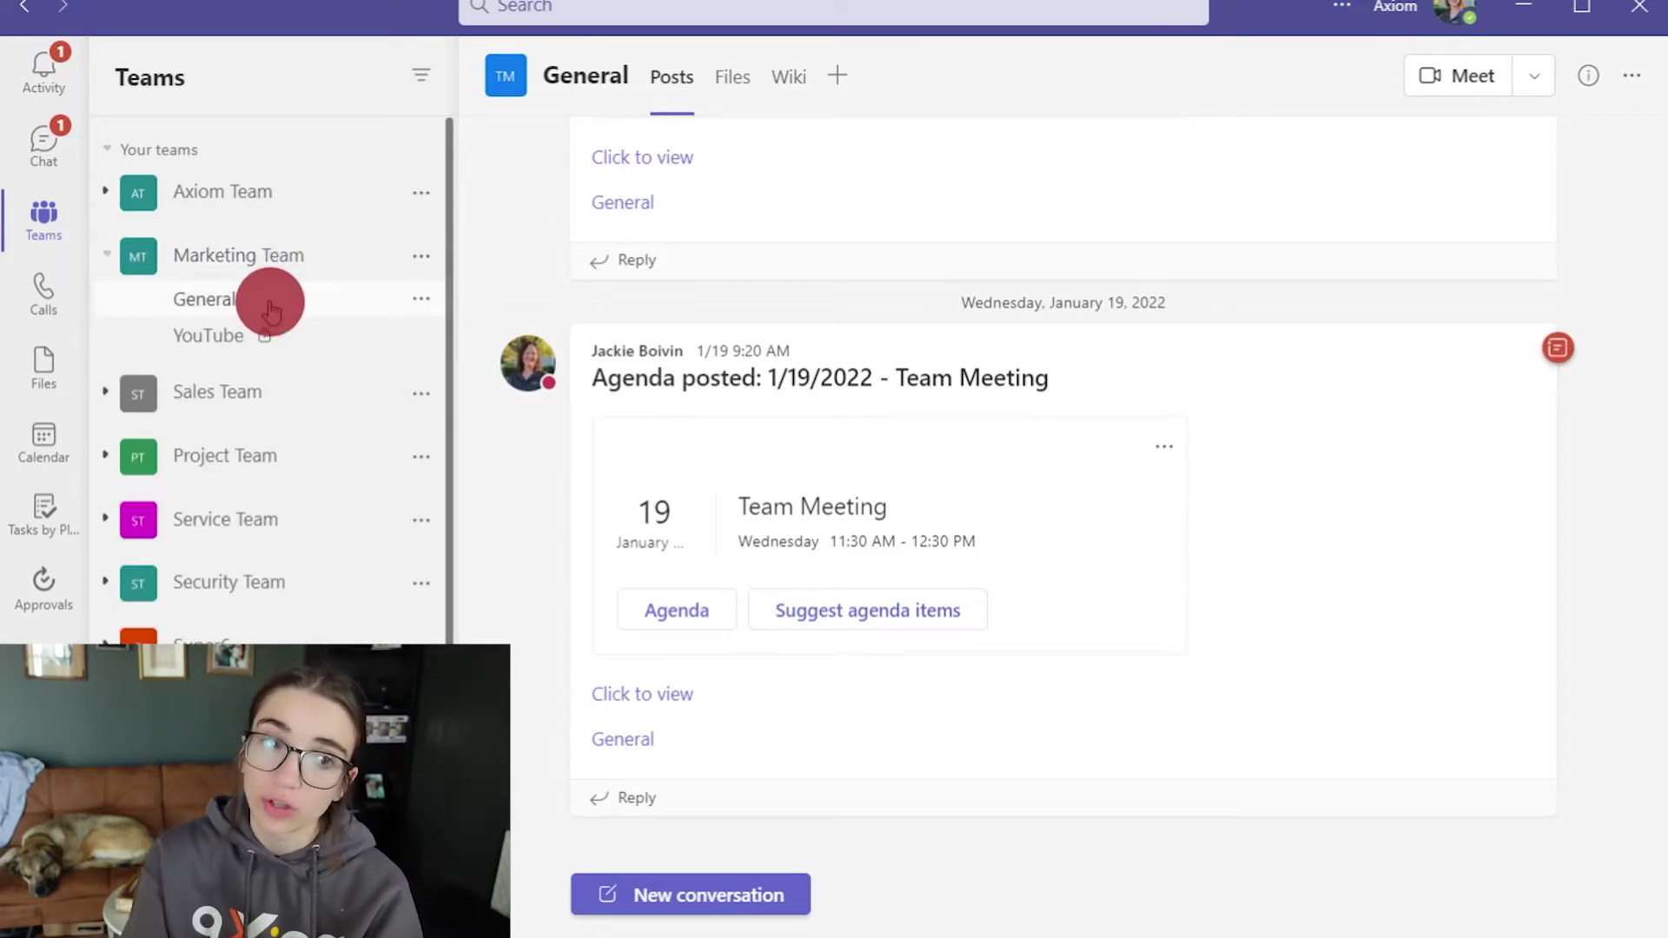
{"action": "left_click", "coordinate": [272, 308]}
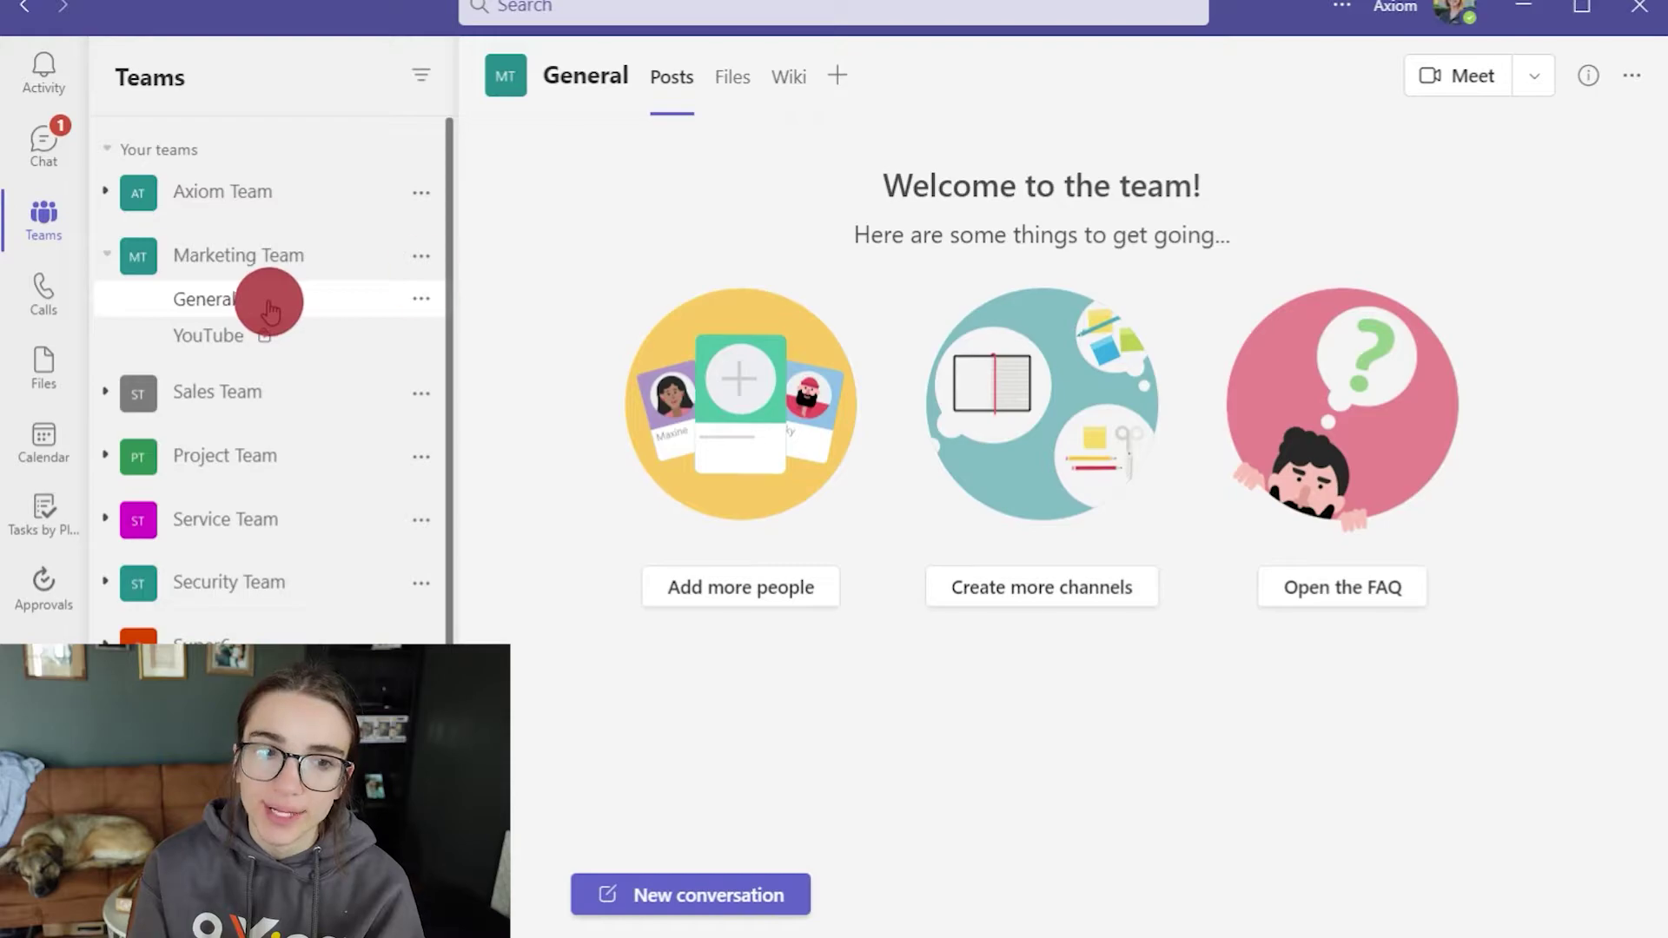
{"action": "left_click", "coordinate": [840, 99]}
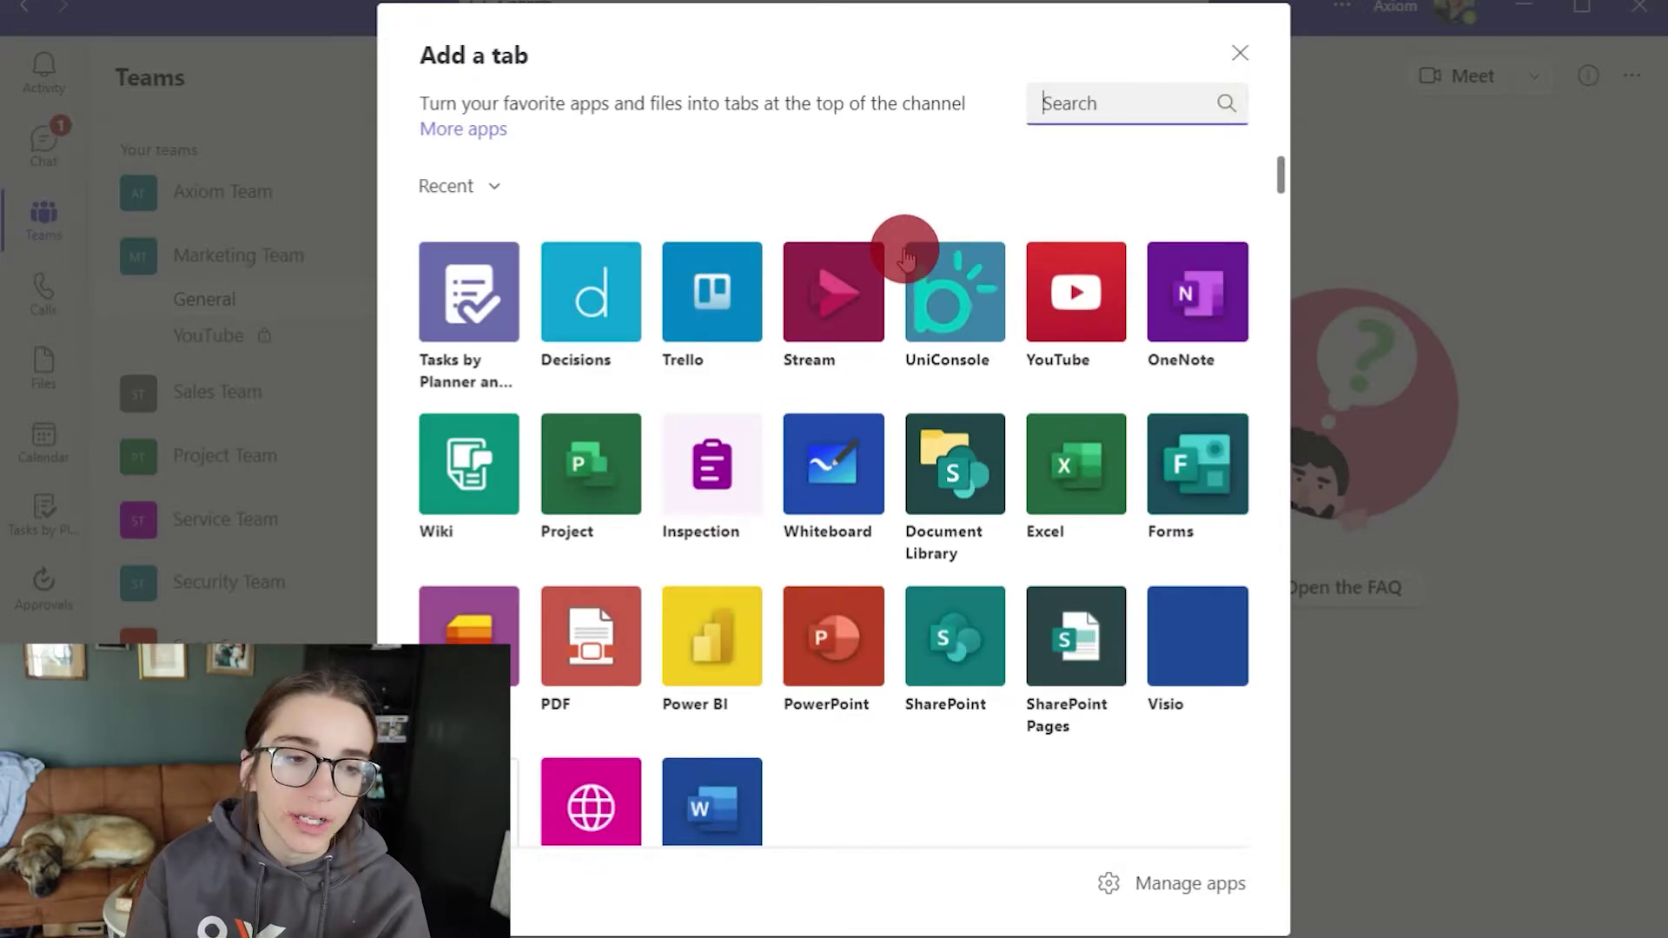
{"action": "left_click", "coordinate": [463, 334]}
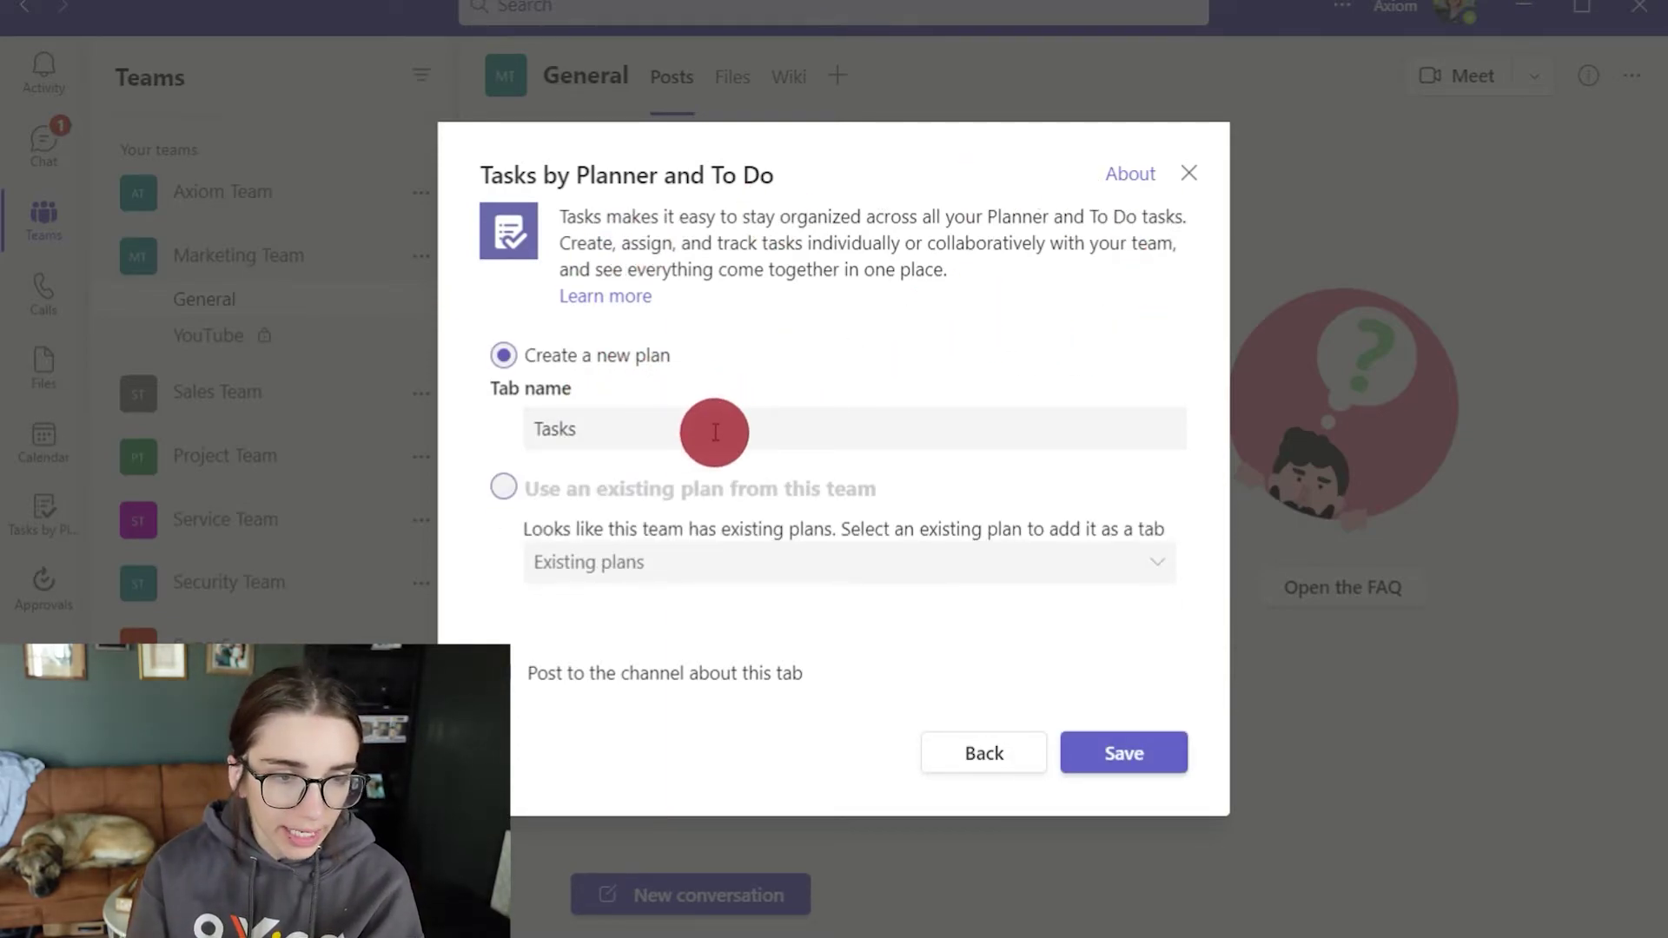
{"action": "double_click", "coordinate": [707, 423]}
{"action": "type", "text": "Youtu"}
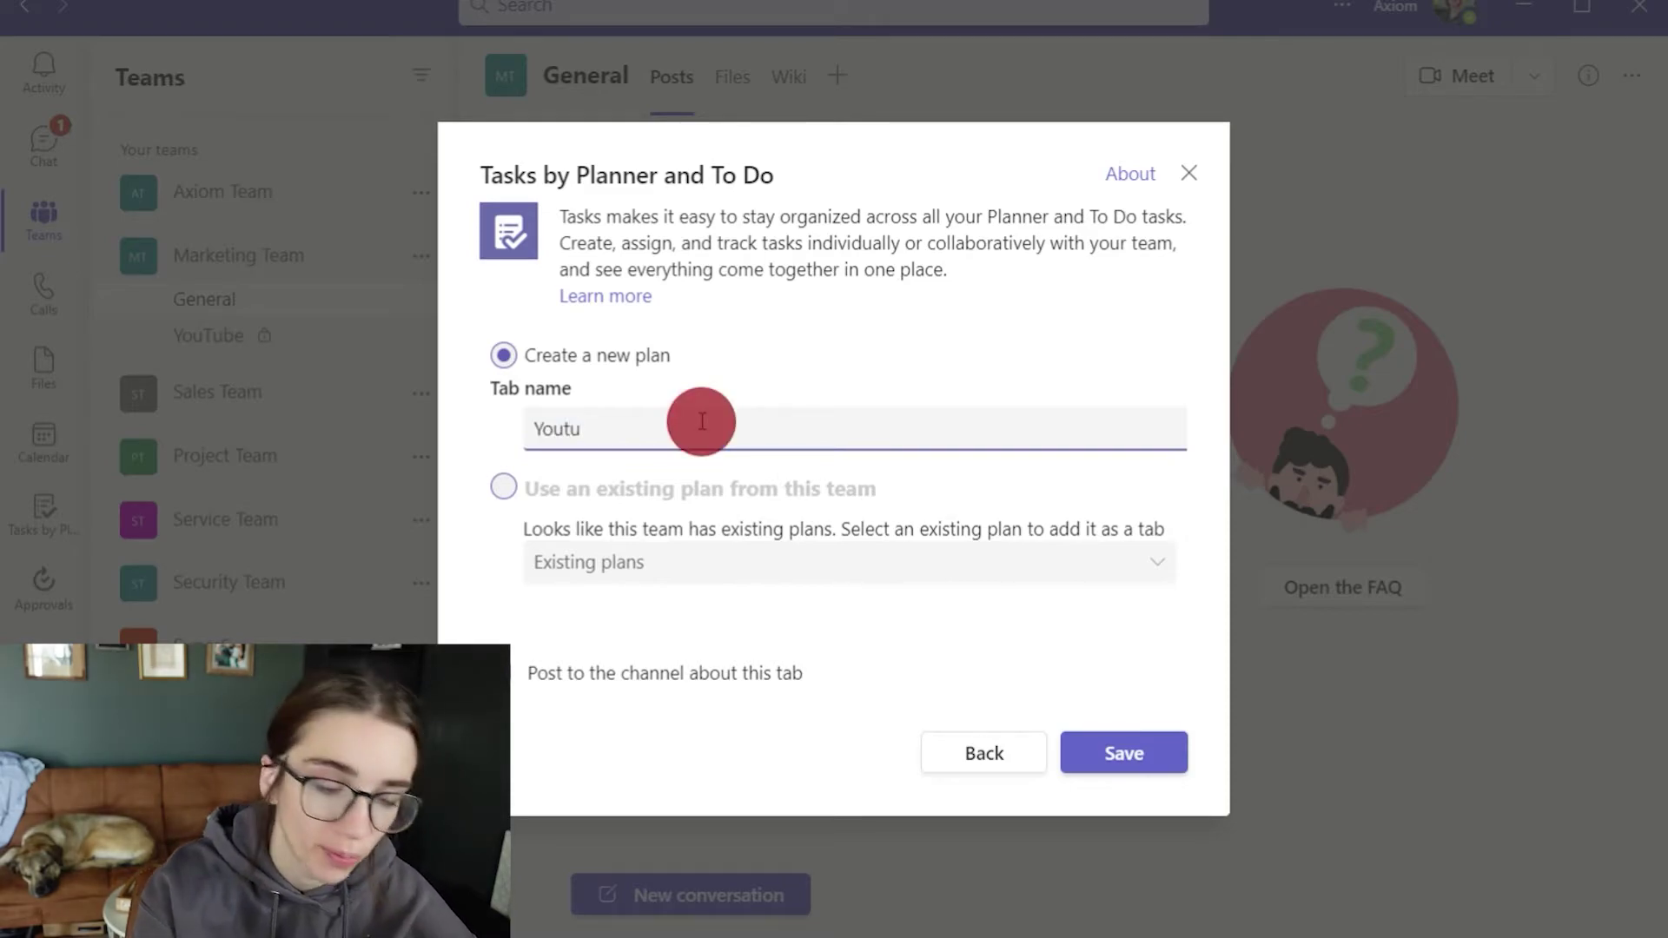
{"action": "key", "text": "BackSpace"}
{"action": "key", "text": "BackSpace"}
{"action": "type", "text": "Tube Projects"}
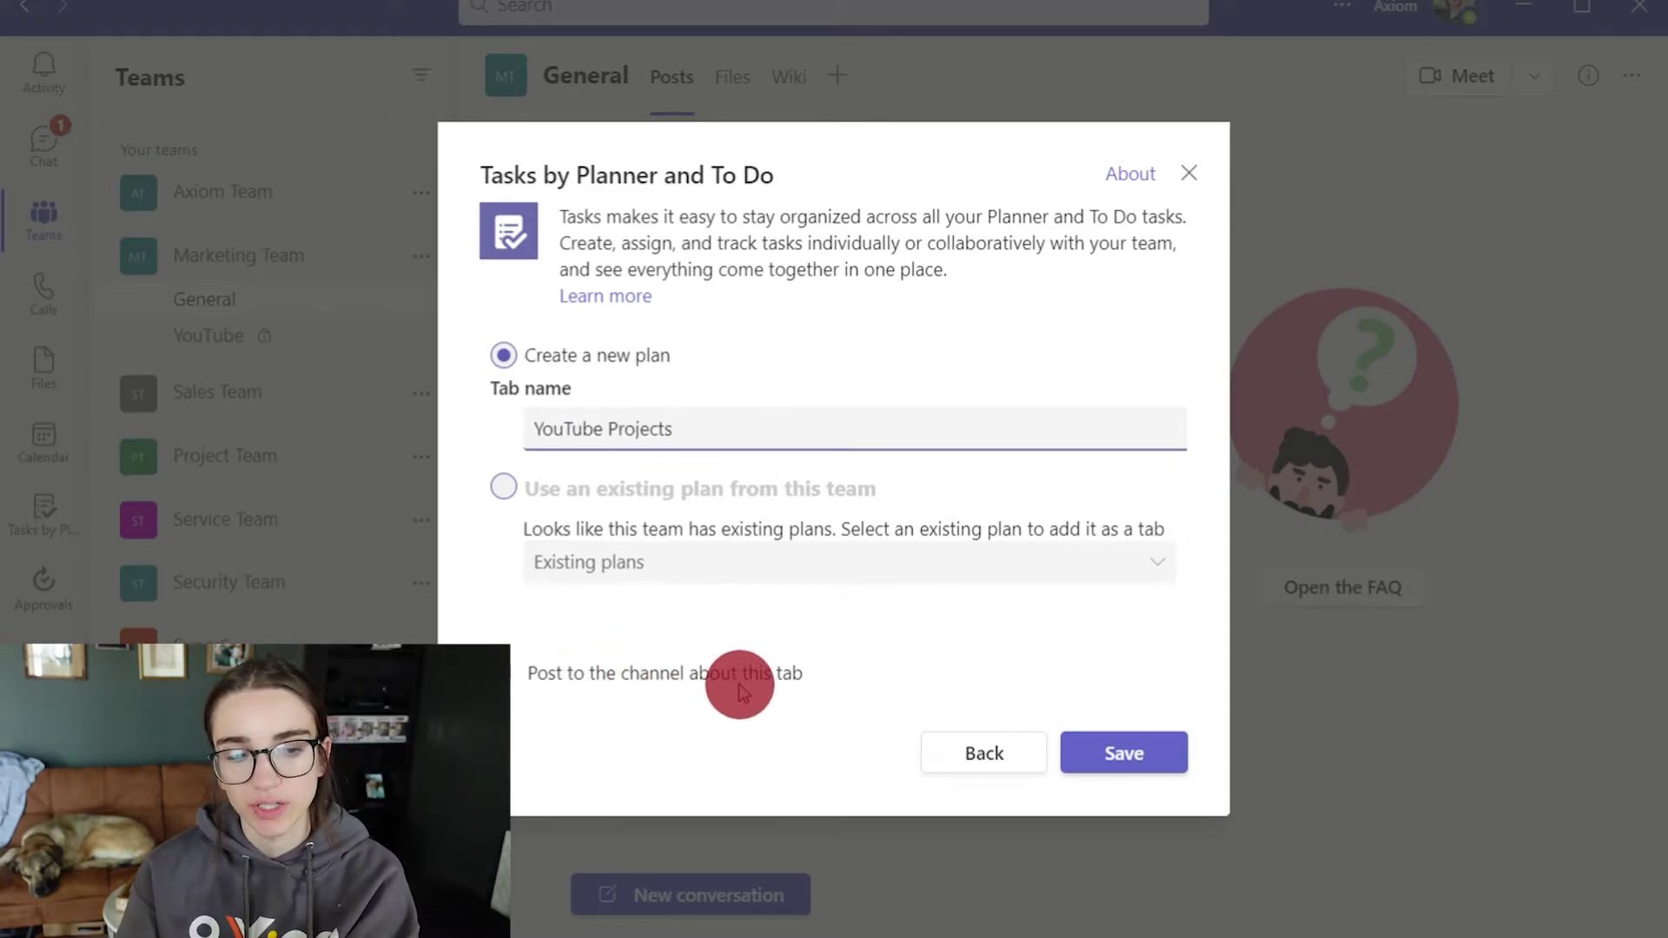
{"action": "left_click", "coordinate": [713, 672]}
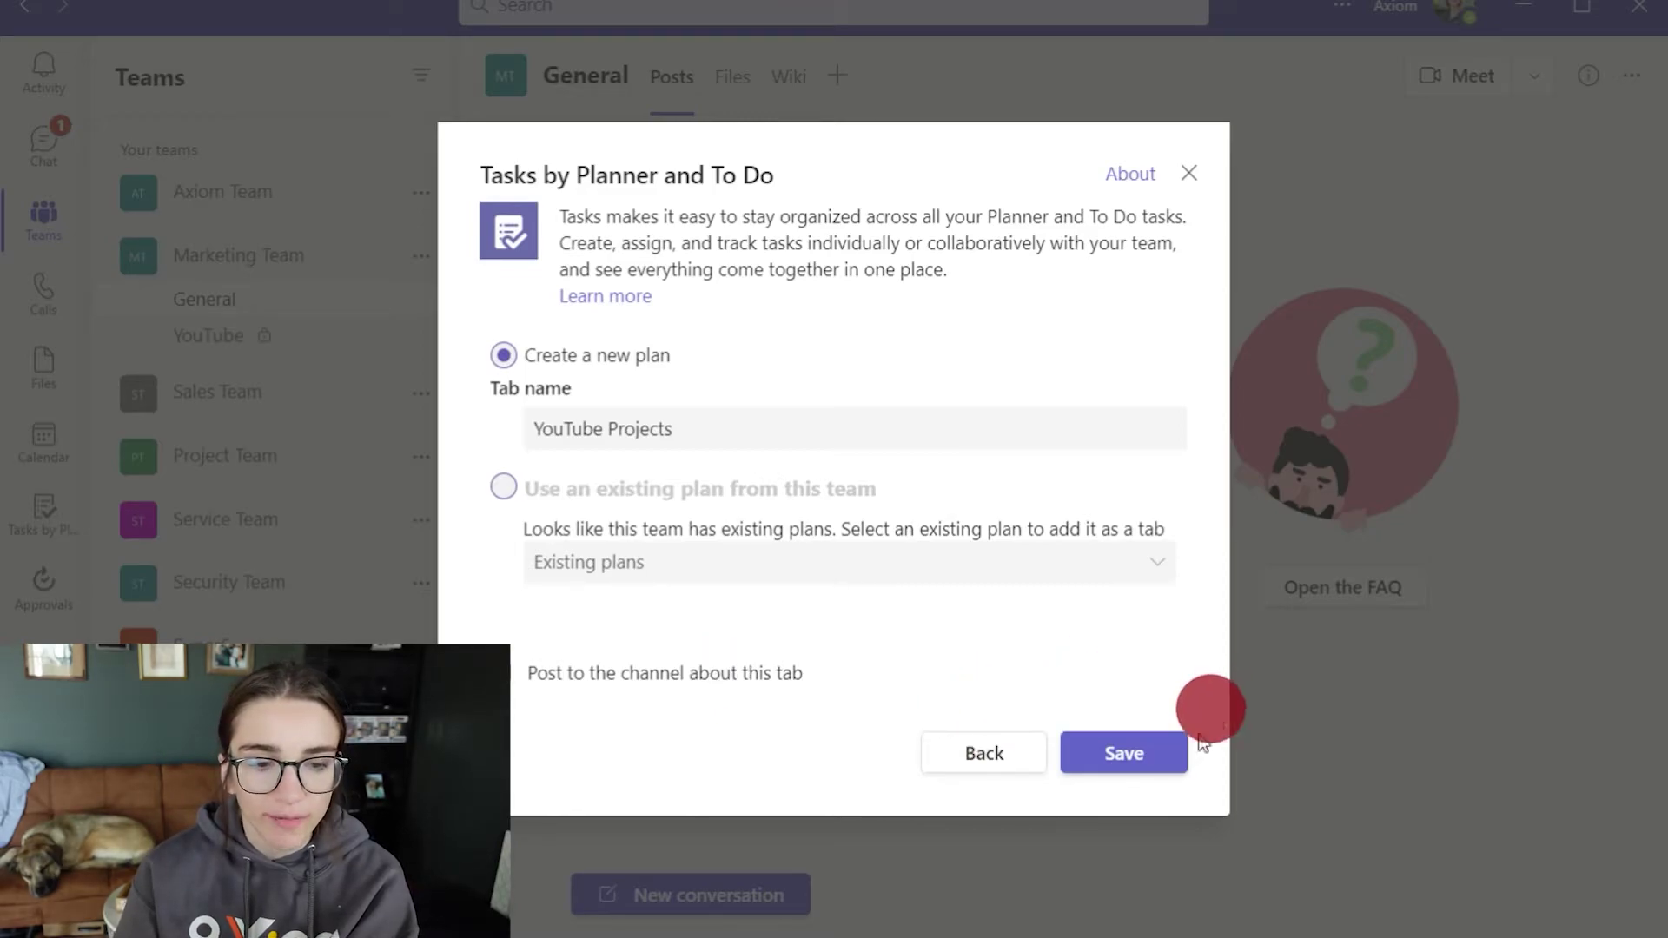
{"action": "left_click", "coordinate": [1122, 749]}
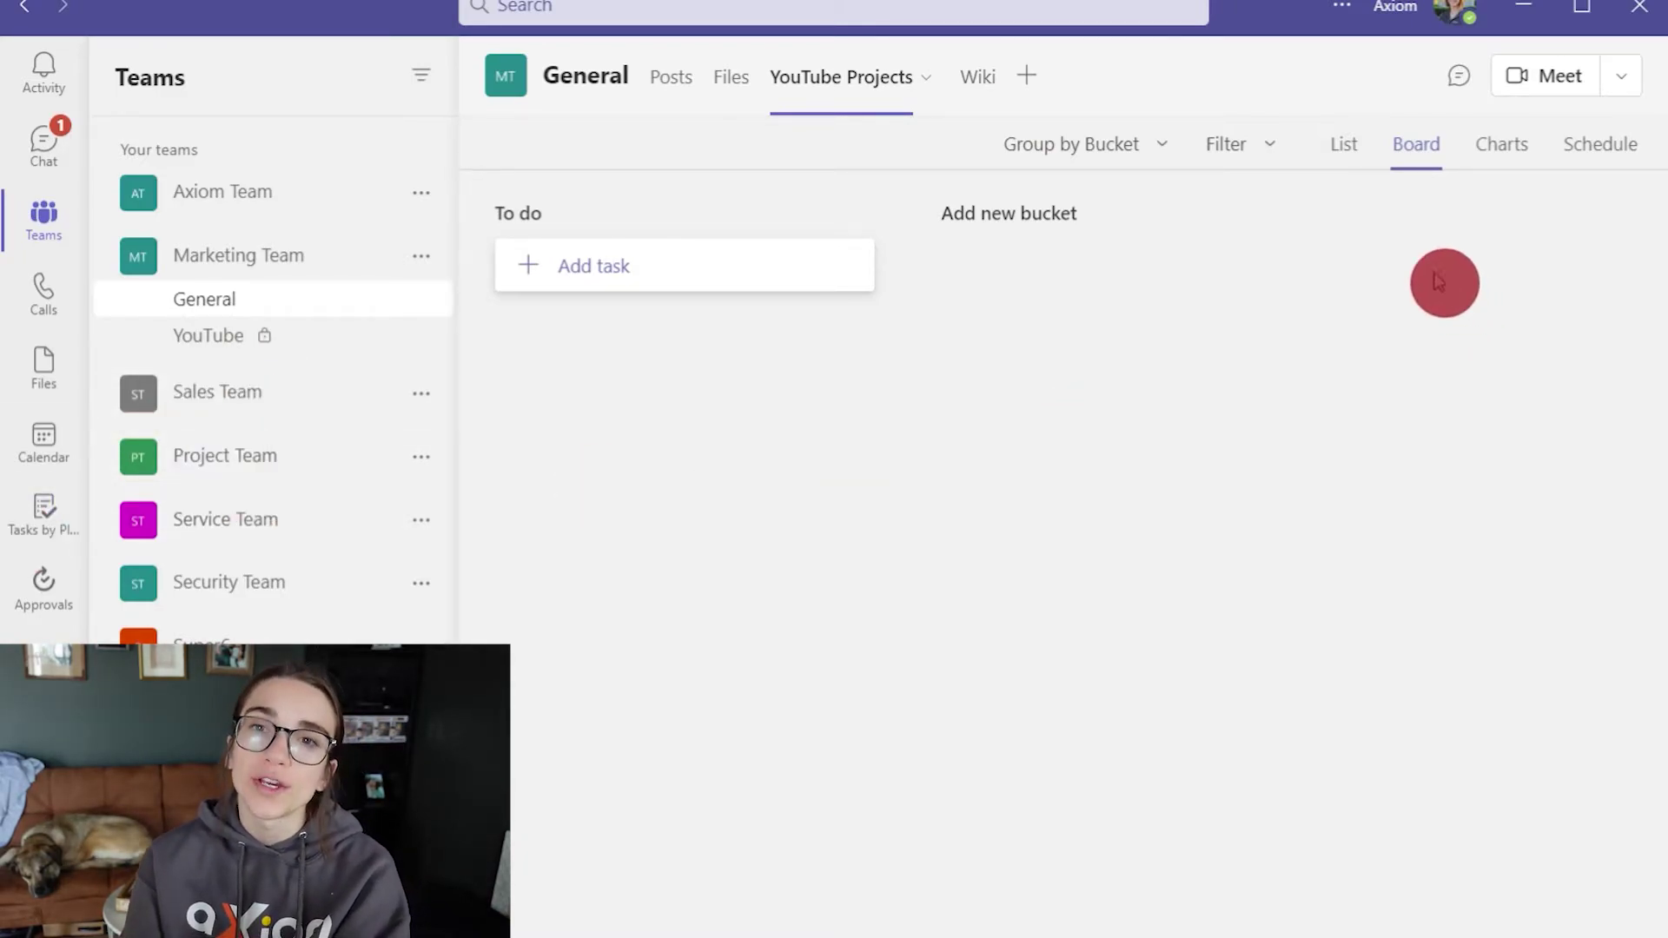
Check the YouTube Projects list view and the shared plans in the Tasks app, then return to Teams
{"action": "left_click", "coordinate": [1360, 152]}
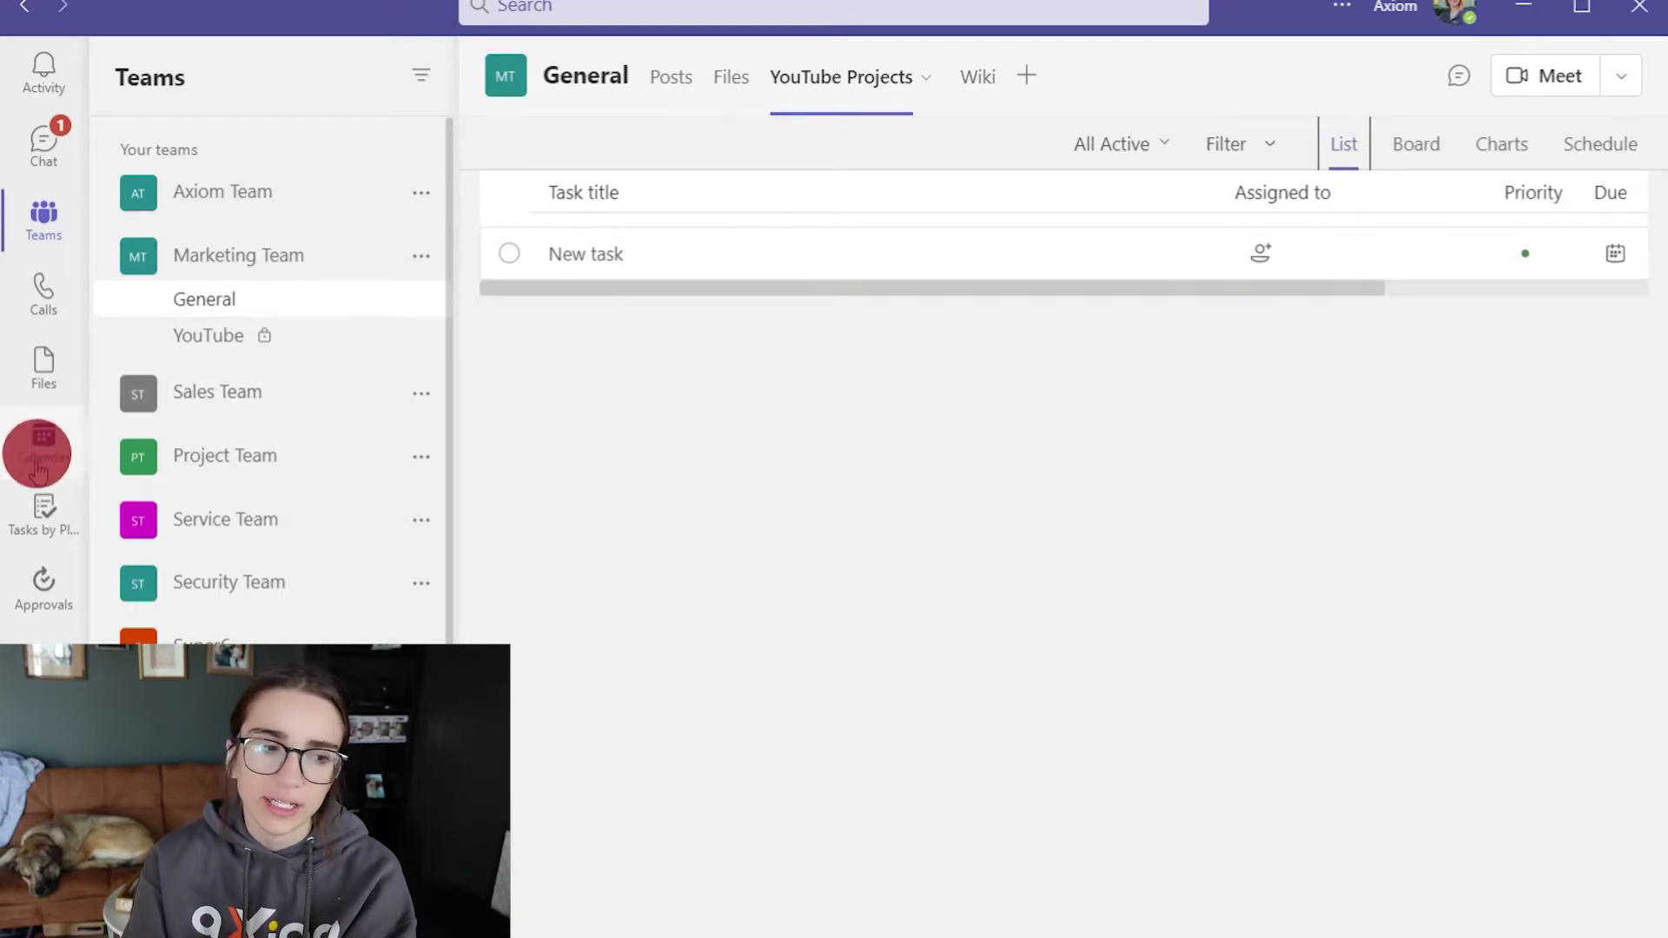
{"action": "left_click", "coordinate": [42, 512]}
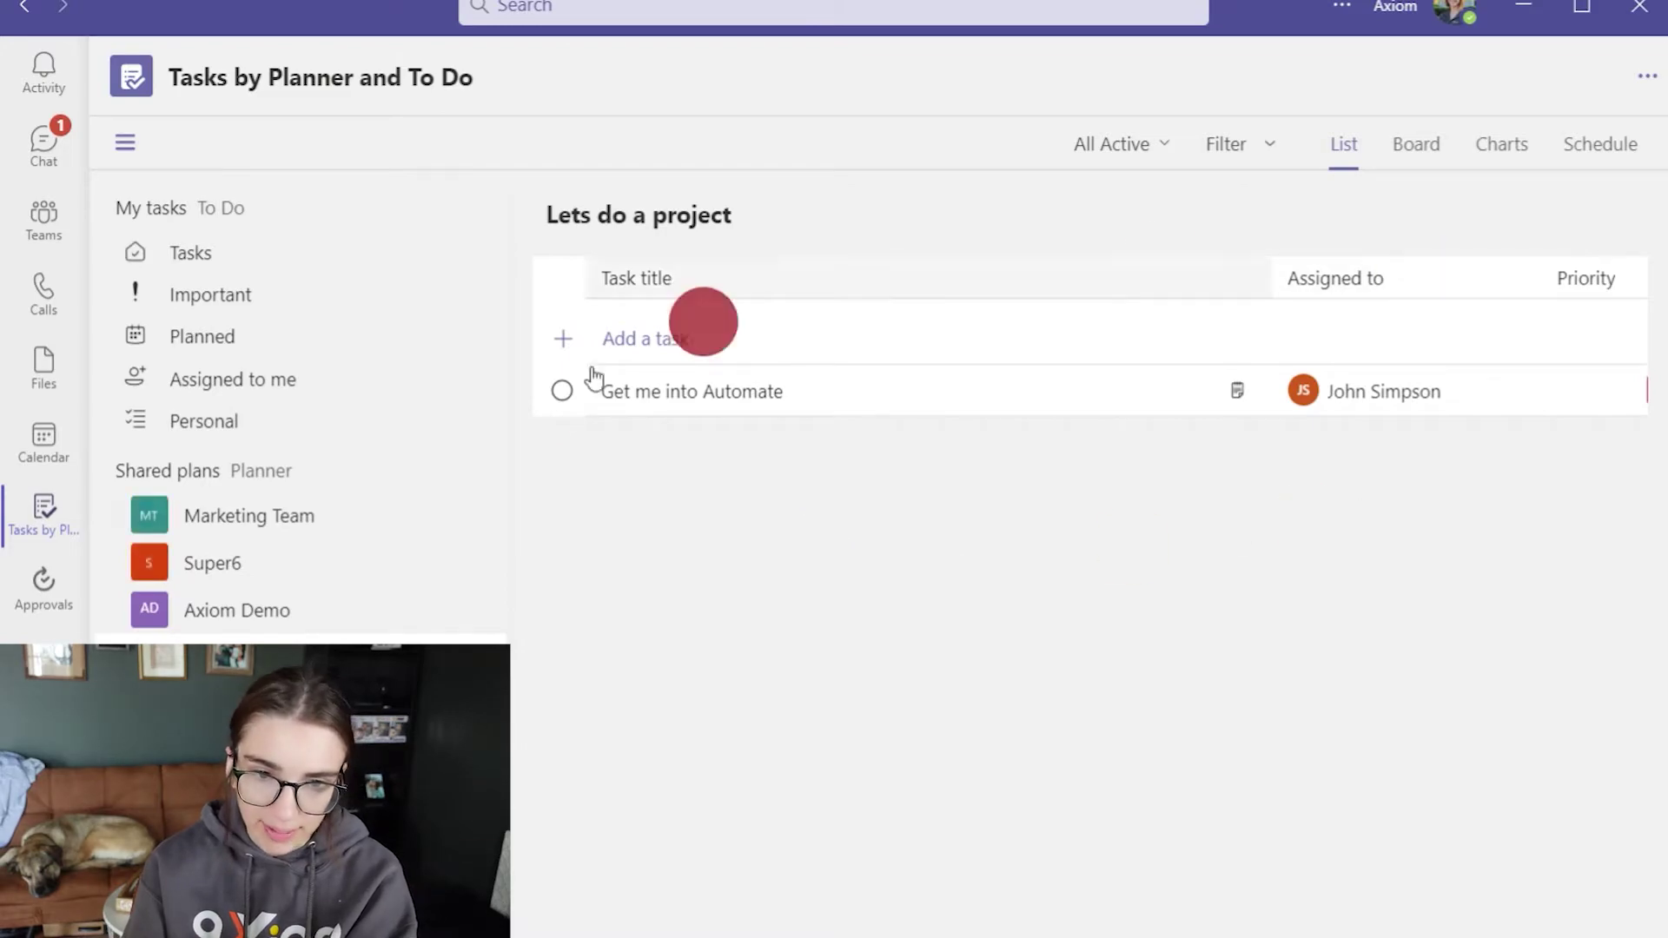
{"action": "left_click", "coordinate": [44, 219]}
{"action": "left_click", "coordinate": [237, 335]}
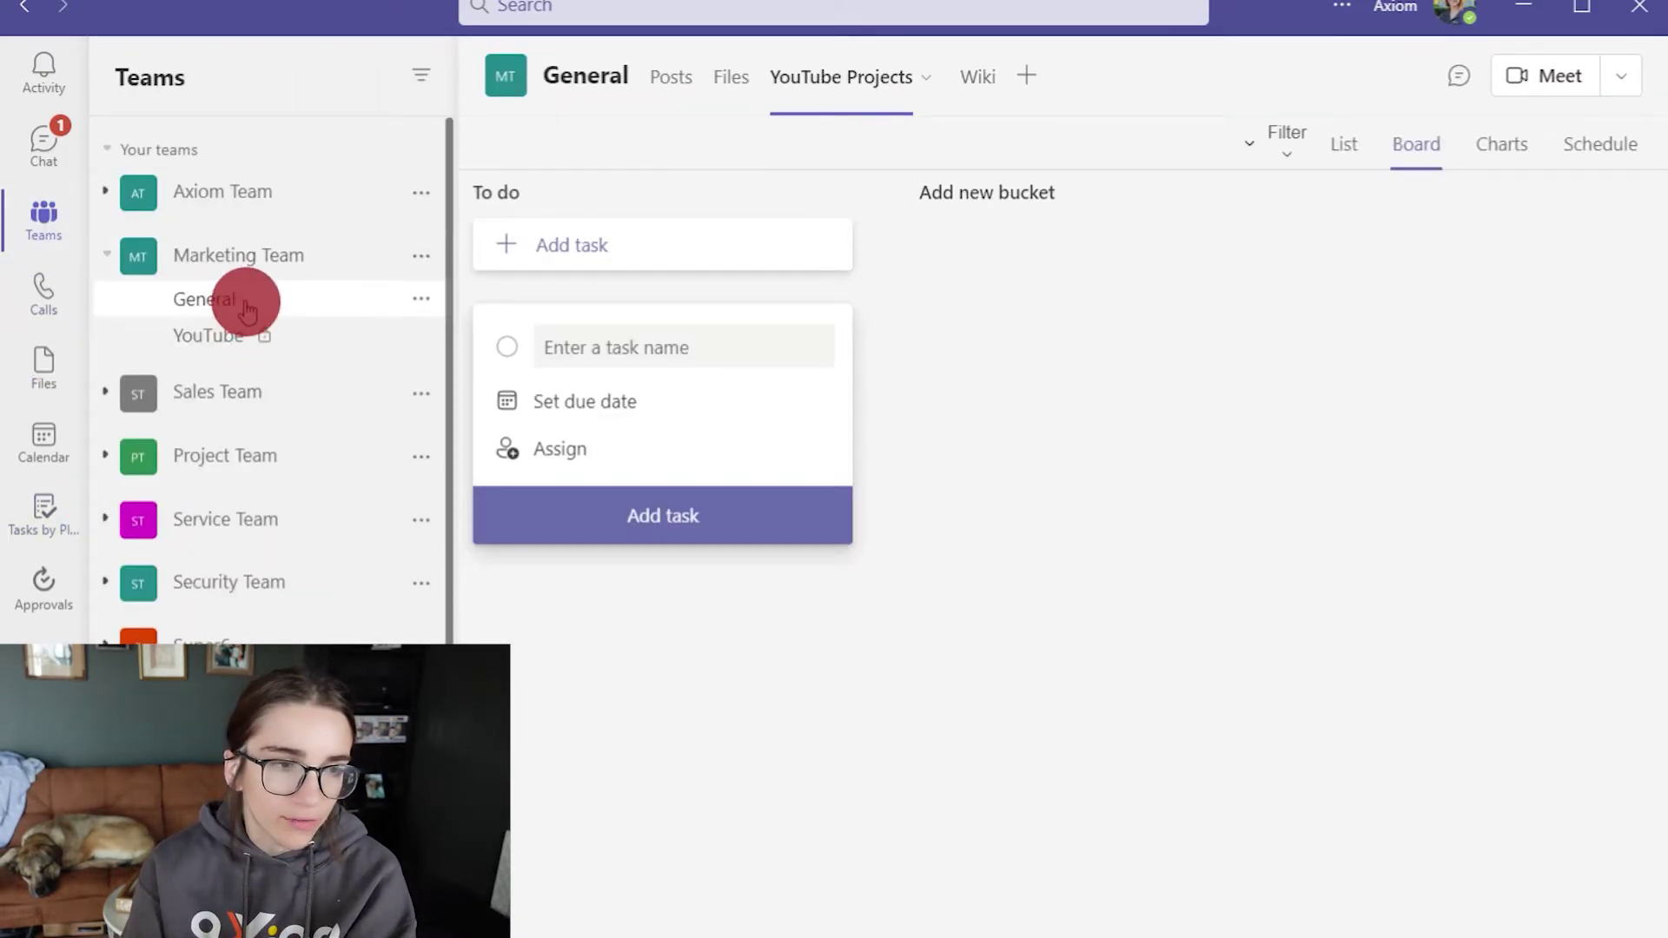
Reopen the YouTube Projects board and add a bucket named for the first team member
{"action": "left_click", "coordinate": [247, 306]}
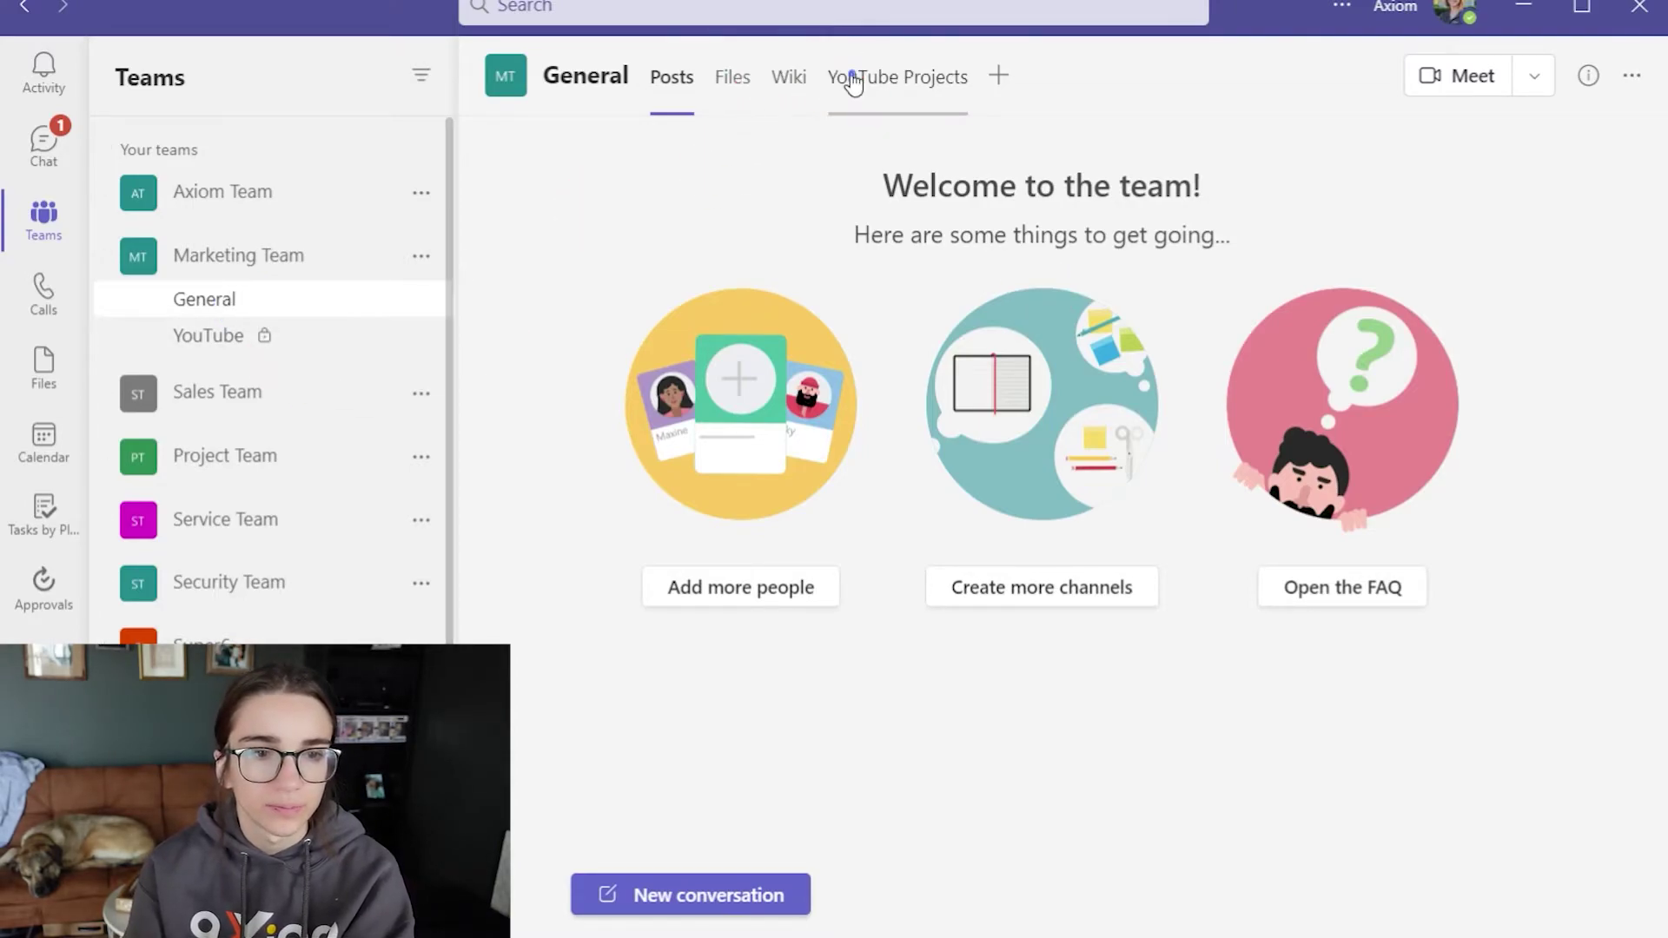
{"action": "left_click", "coordinate": [854, 82]}
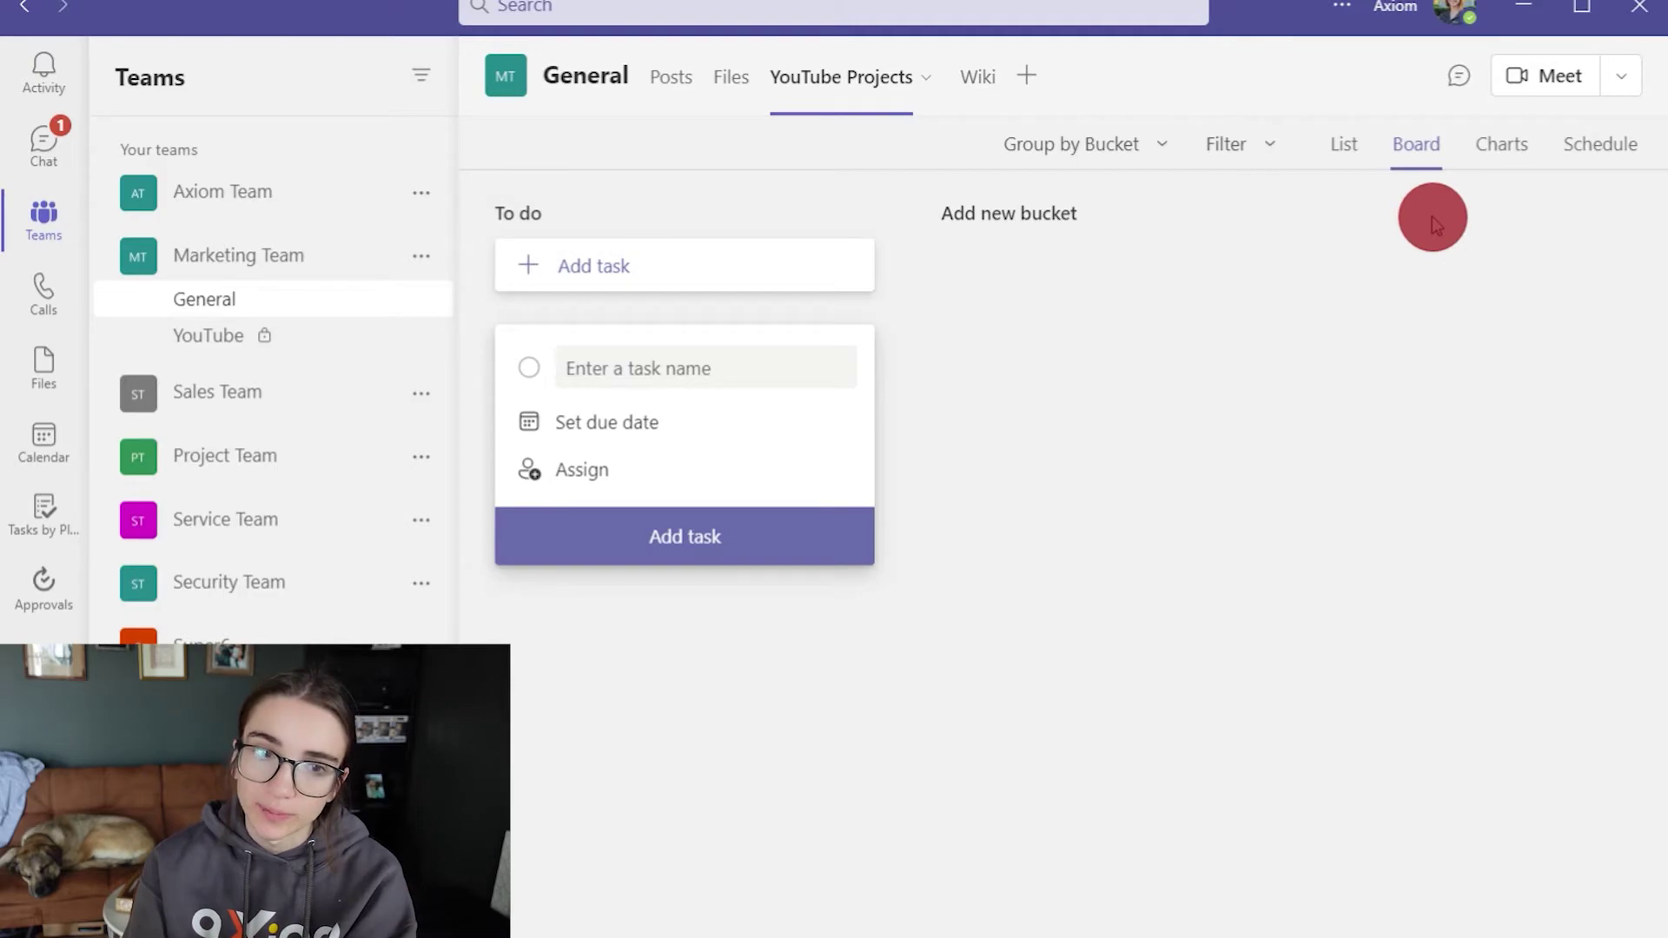
{"action": "left_click", "coordinate": [1051, 213]}
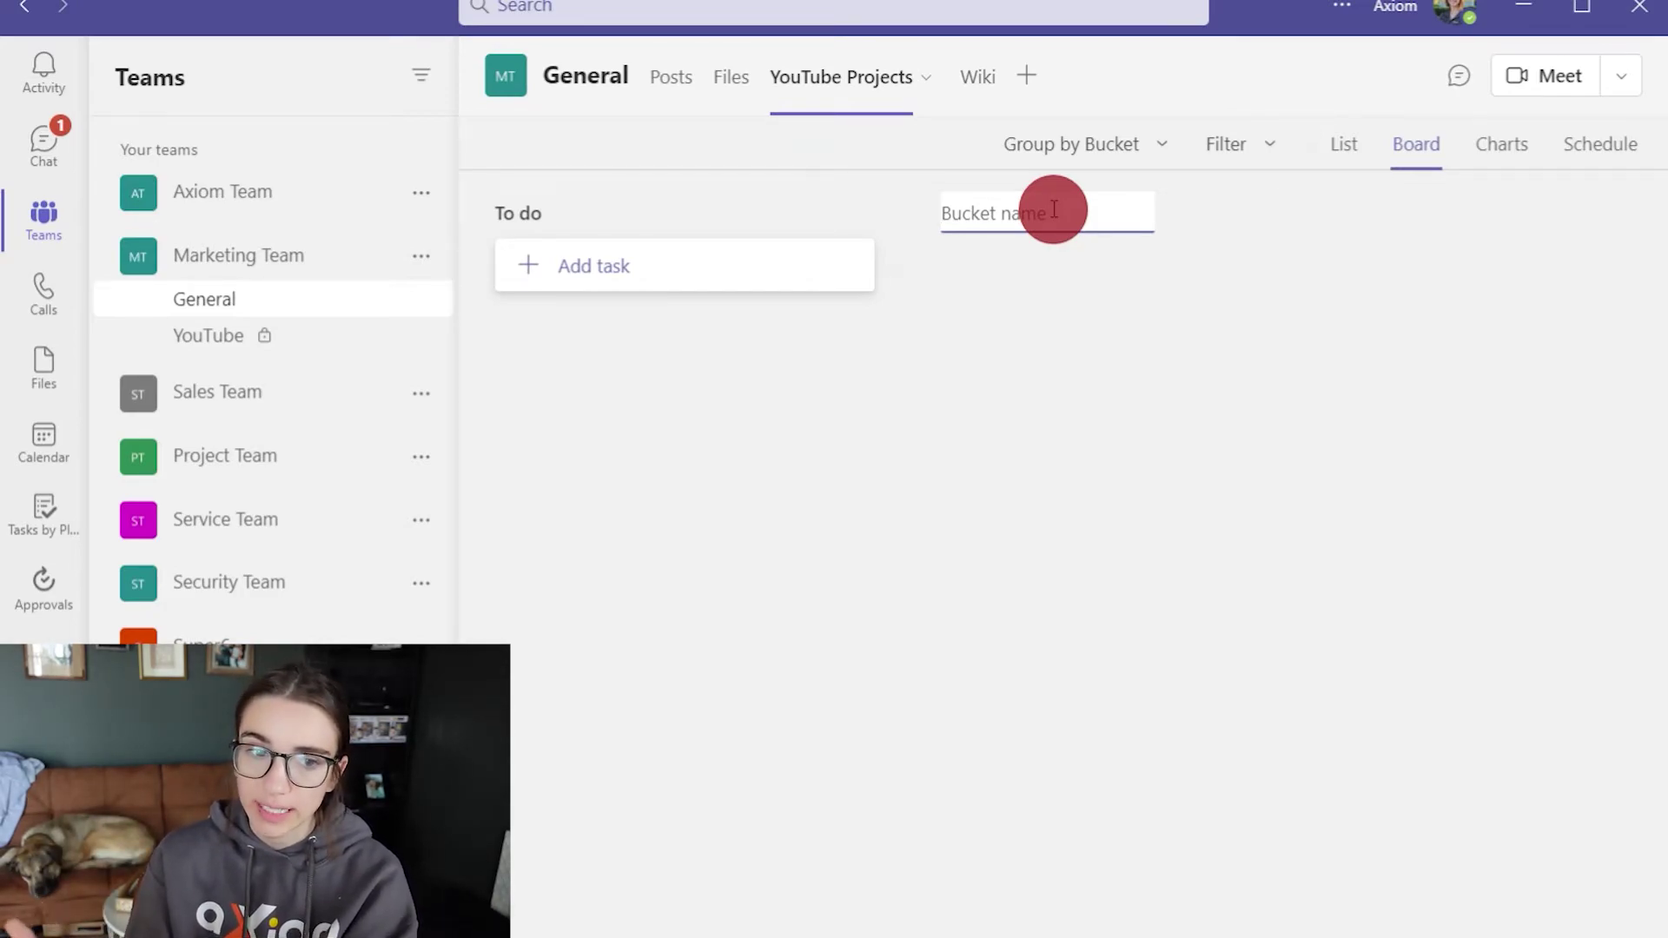
{"action": "type", "text": "Bob"}
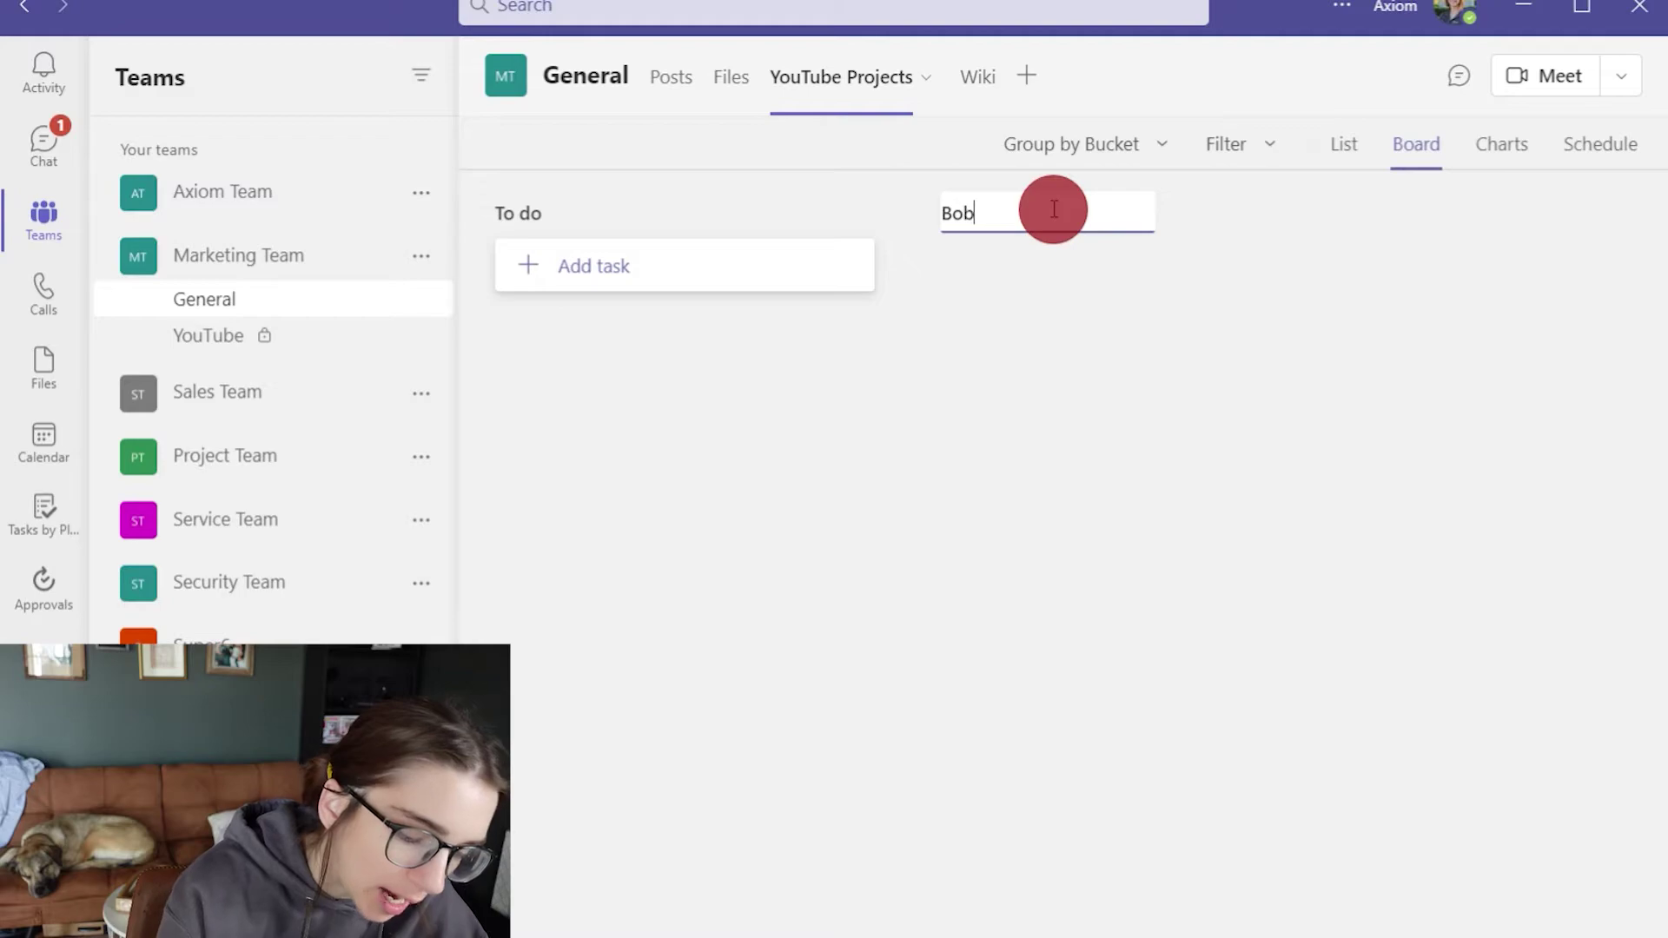
{"action": "type", "text": "by's T"}
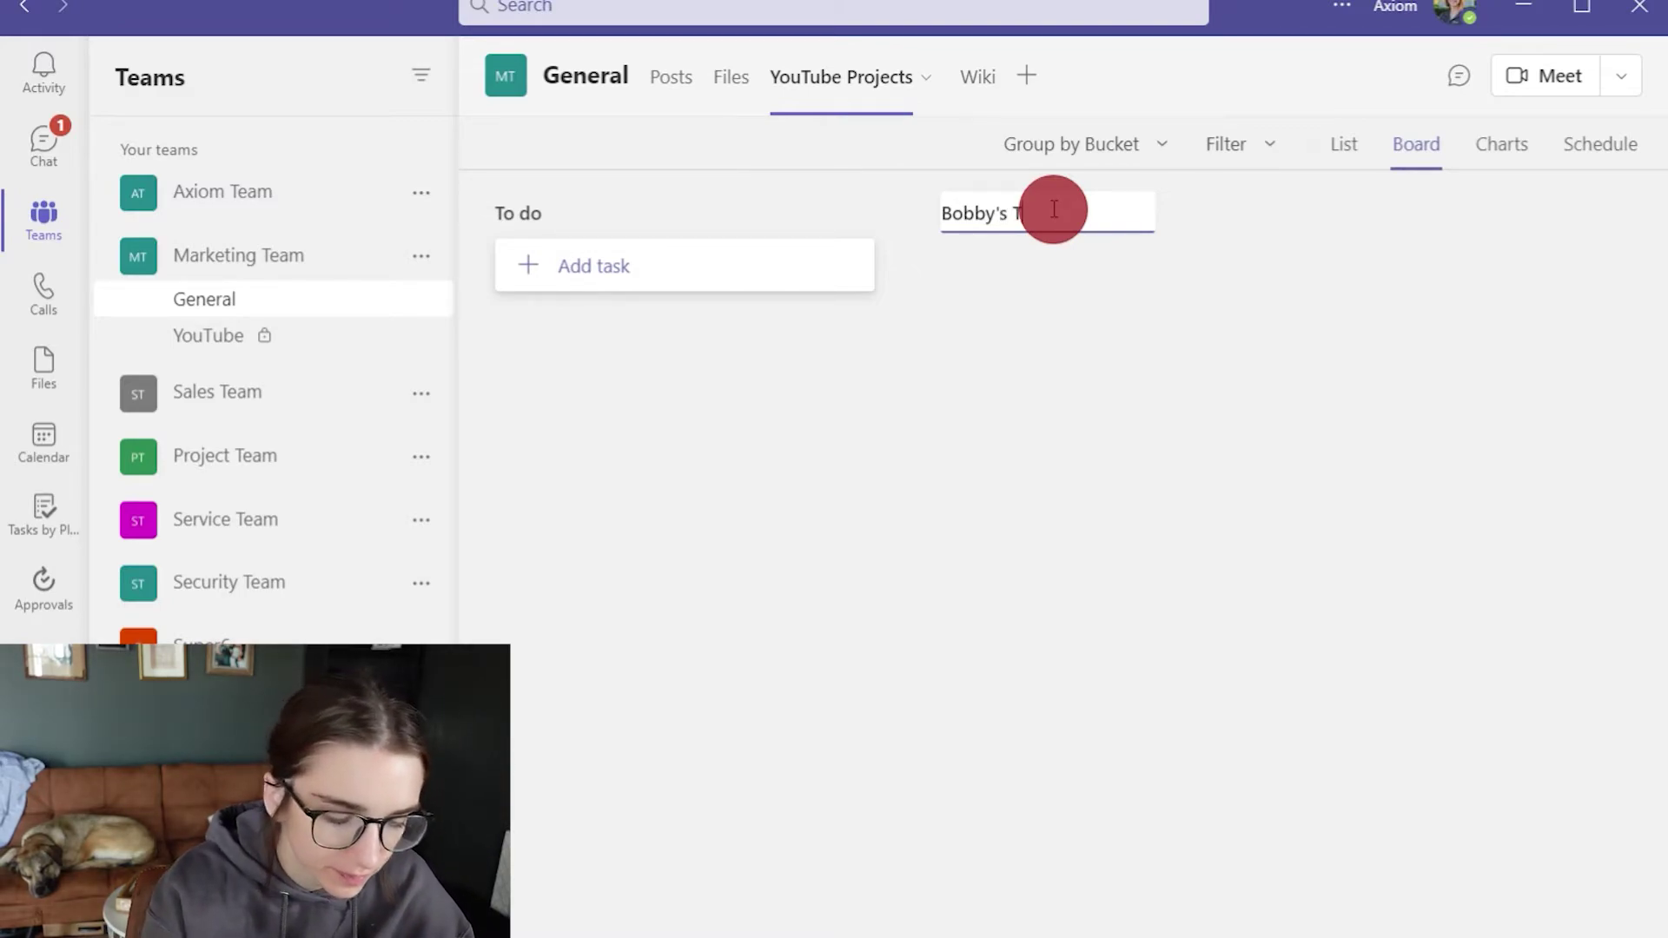
{"action": "type", "text": "asks"}
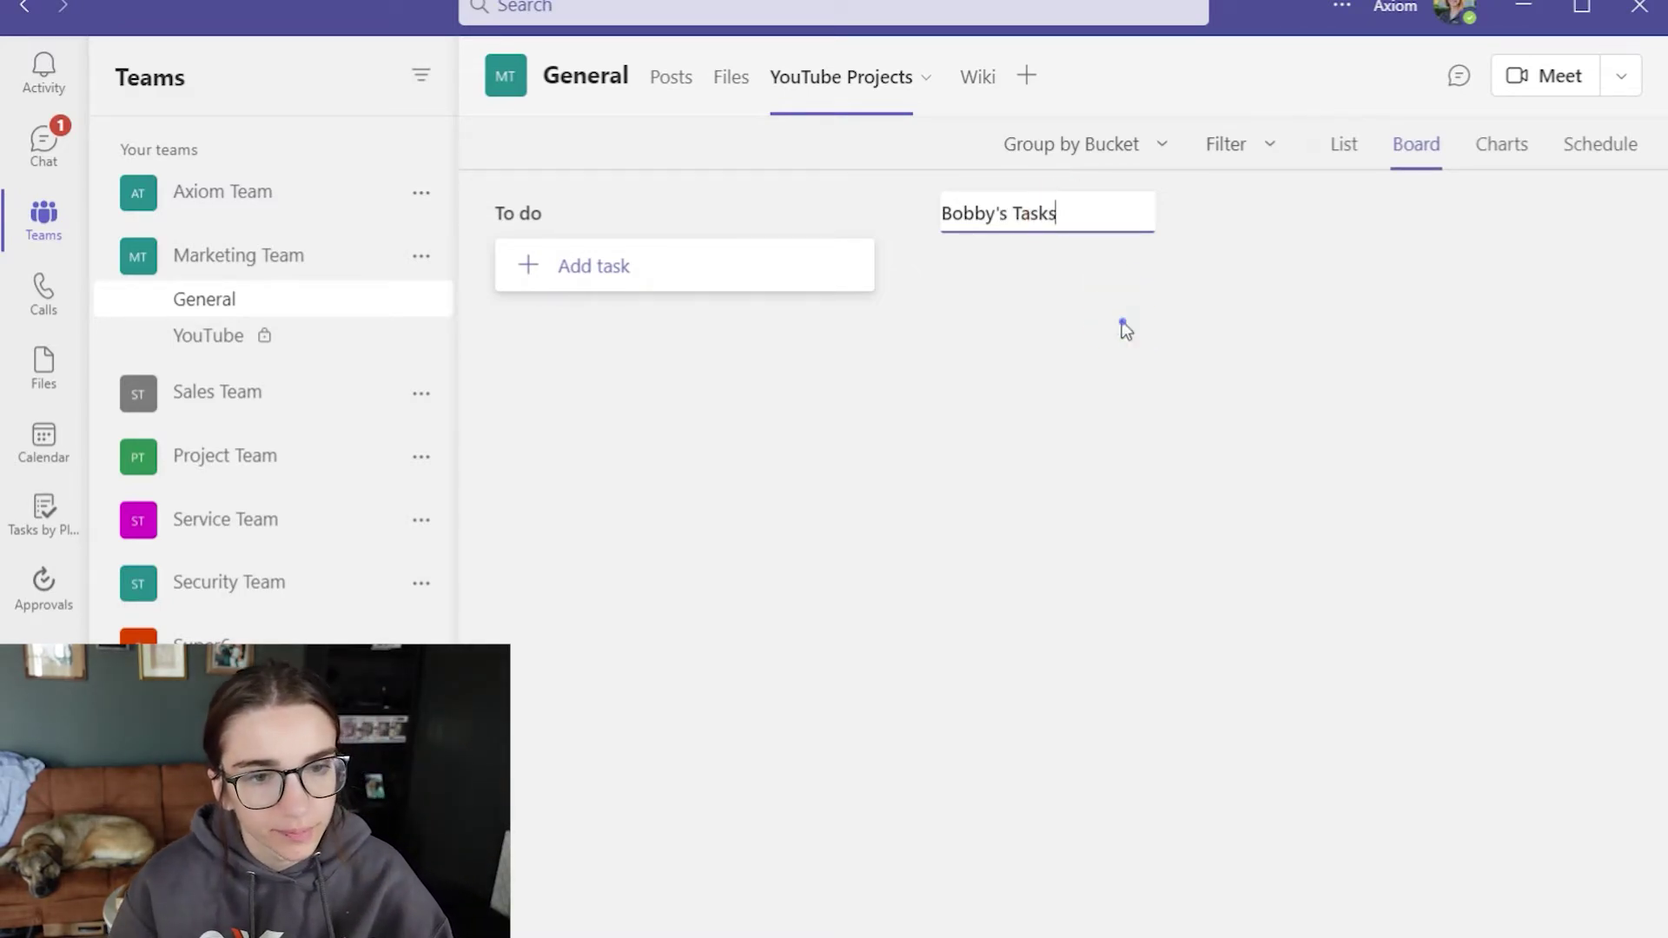
{"action": "left_click", "coordinate": [1123, 325]}
Add a second bucket named for the other team member
{"action": "left_click", "coordinate": [1498, 212]}
{"action": "type", "text": "K"}
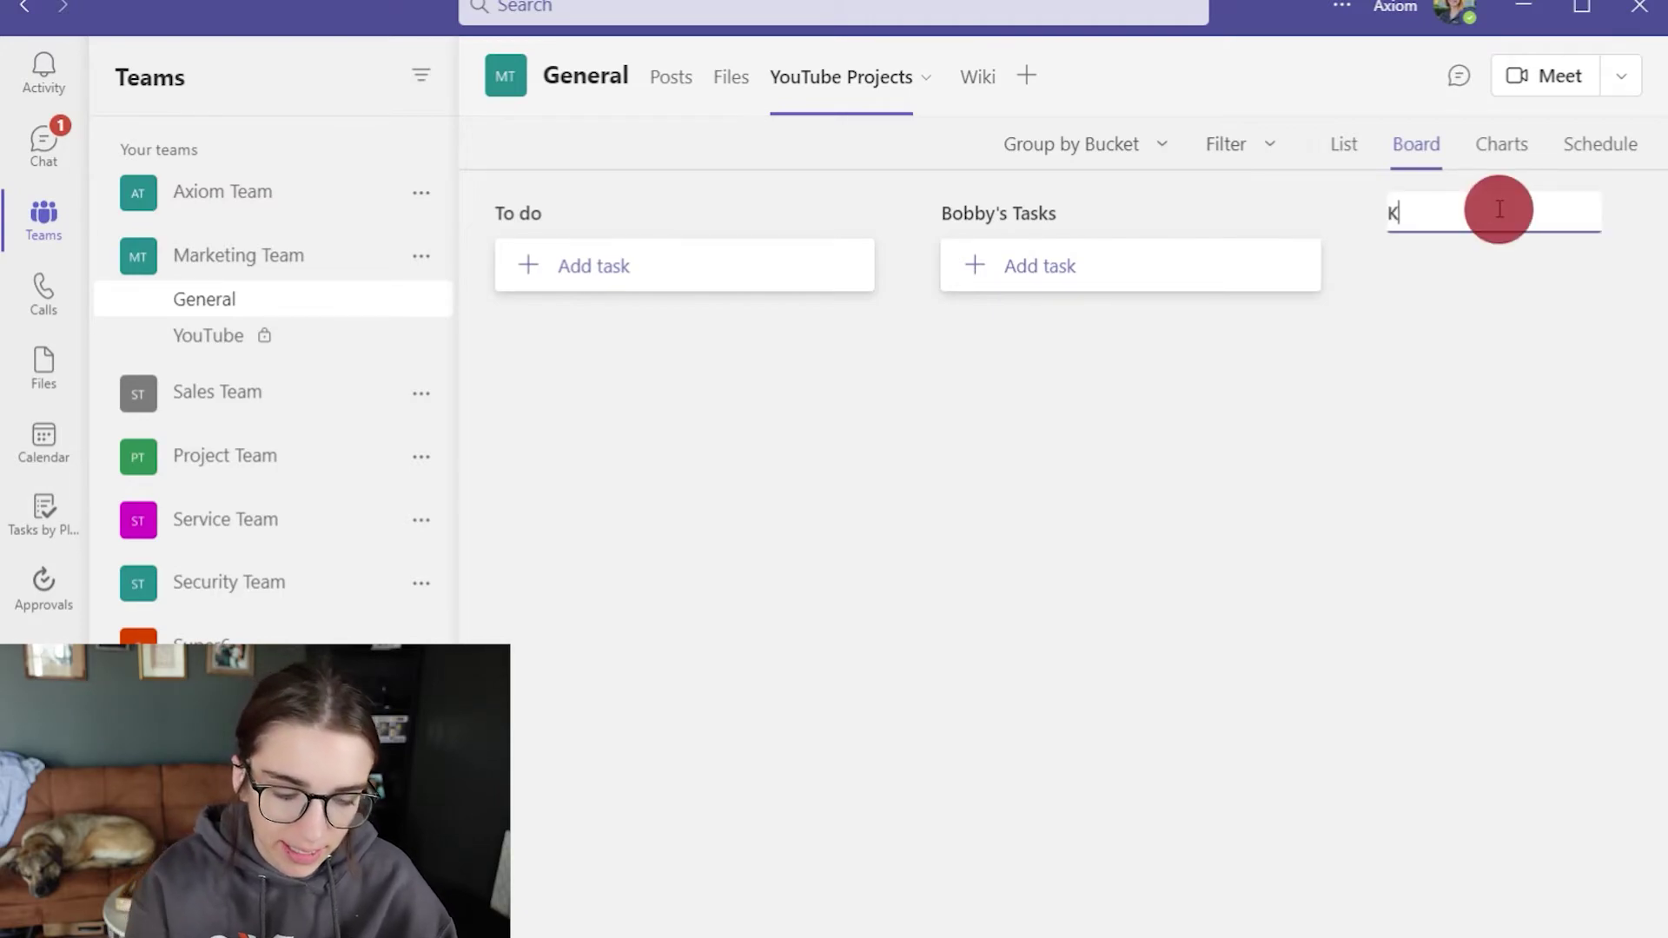
{"action": "type", "text": "aleigh"}
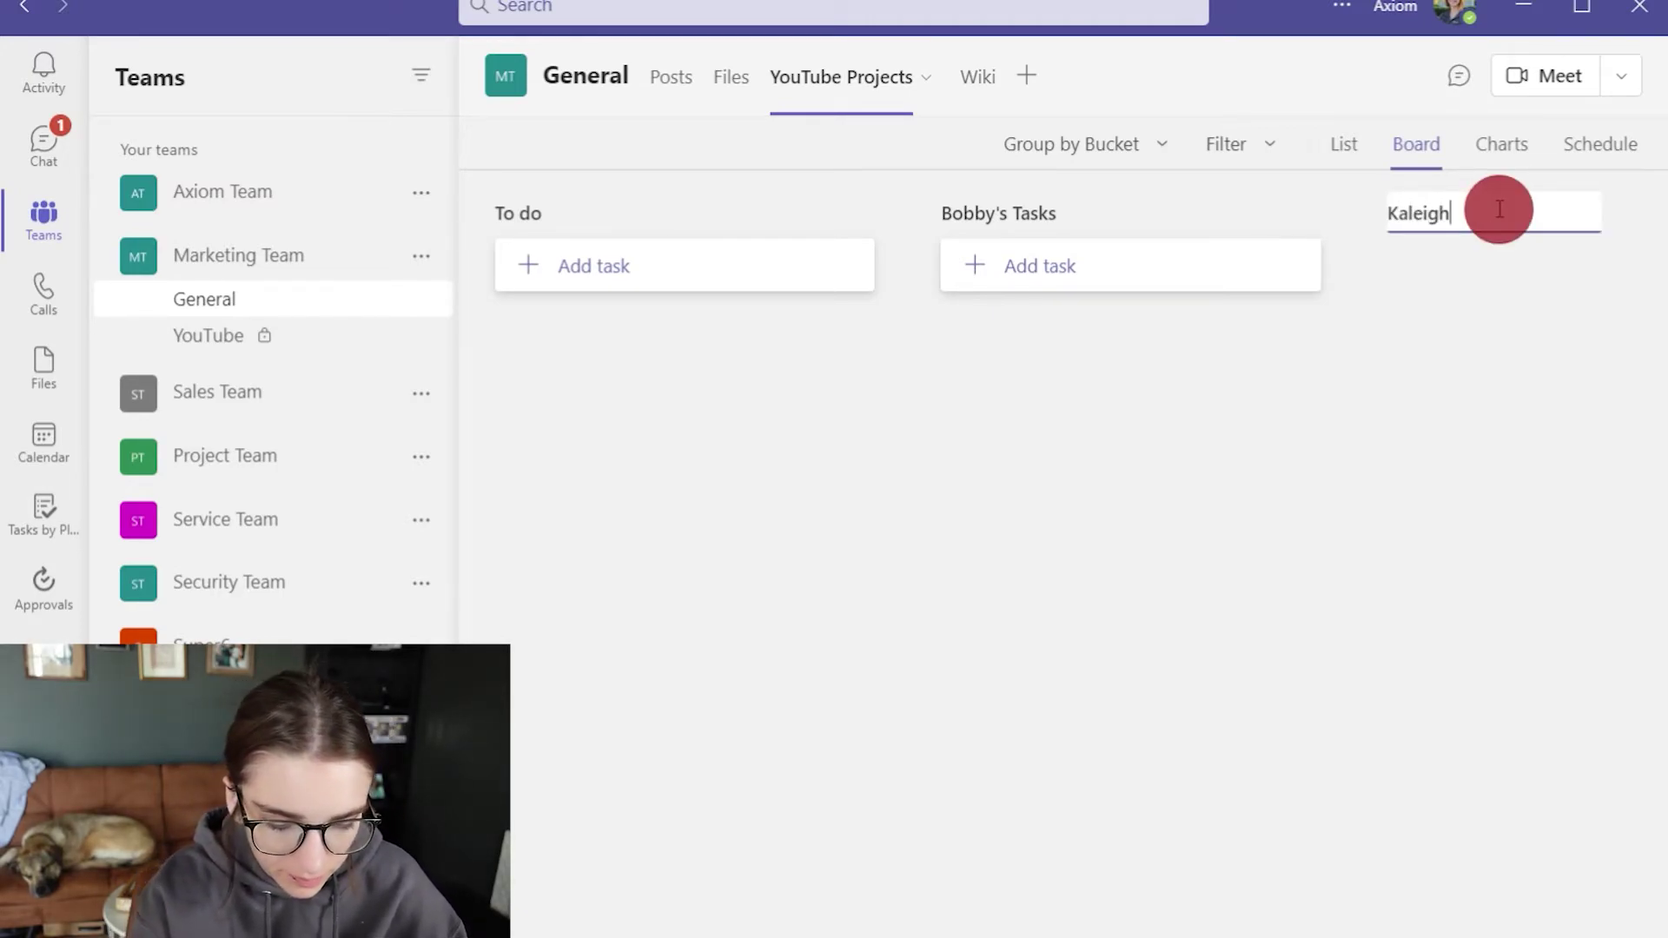
{"action": "type", "text": "'s B"}
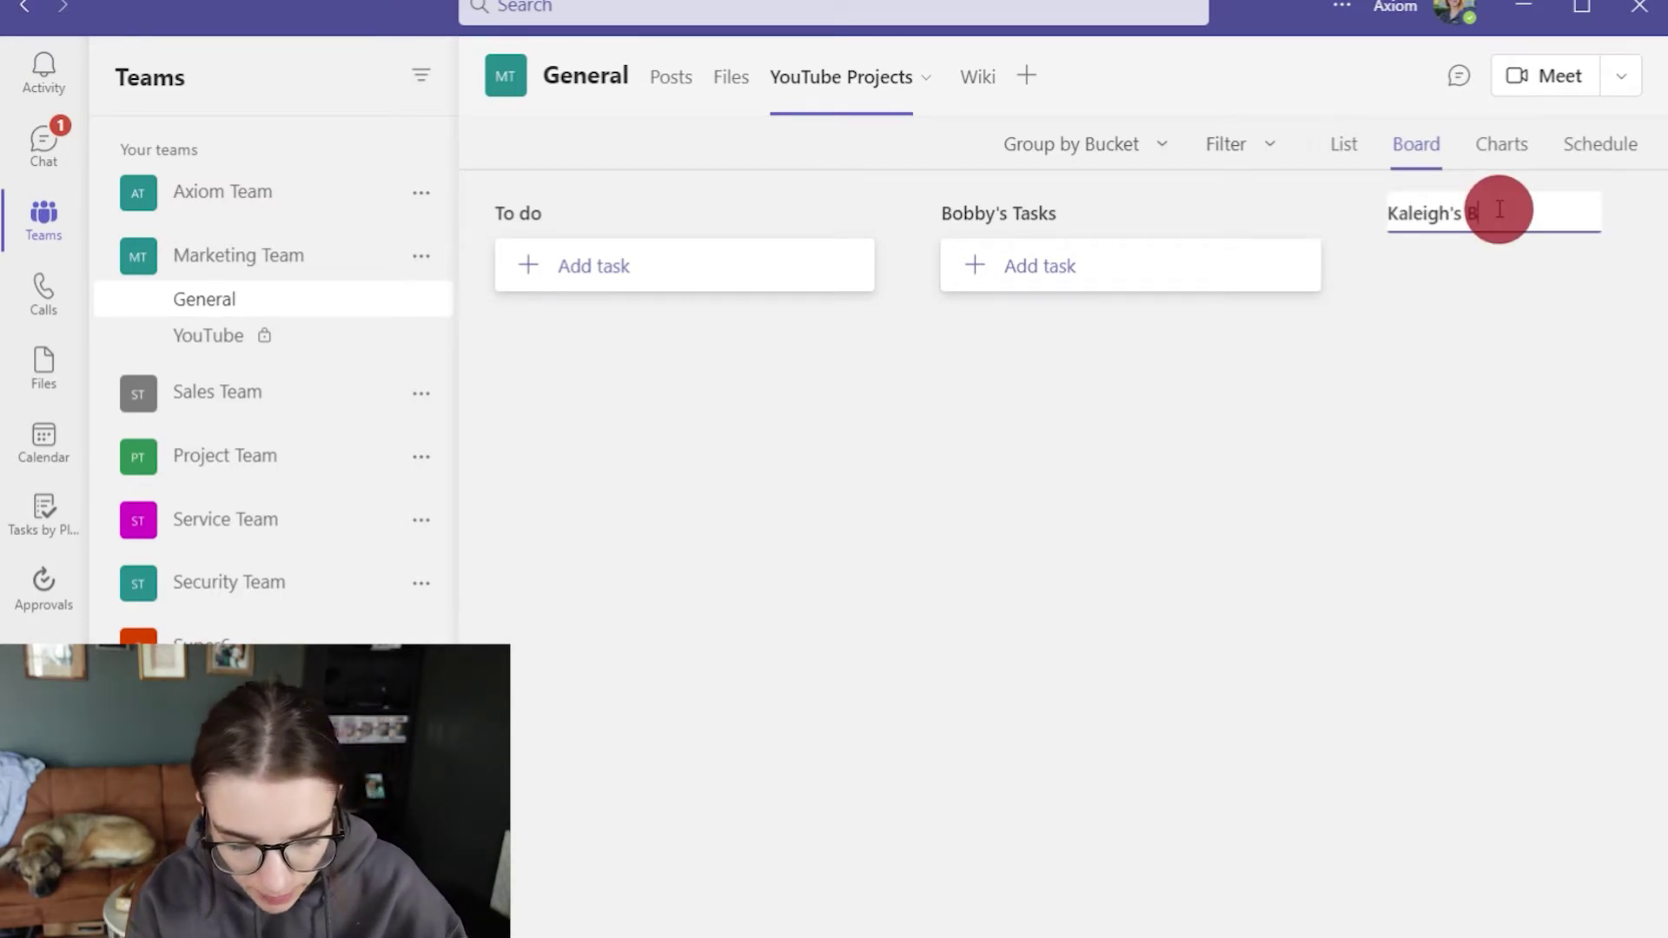
{"action": "type", "text": "ucke"}
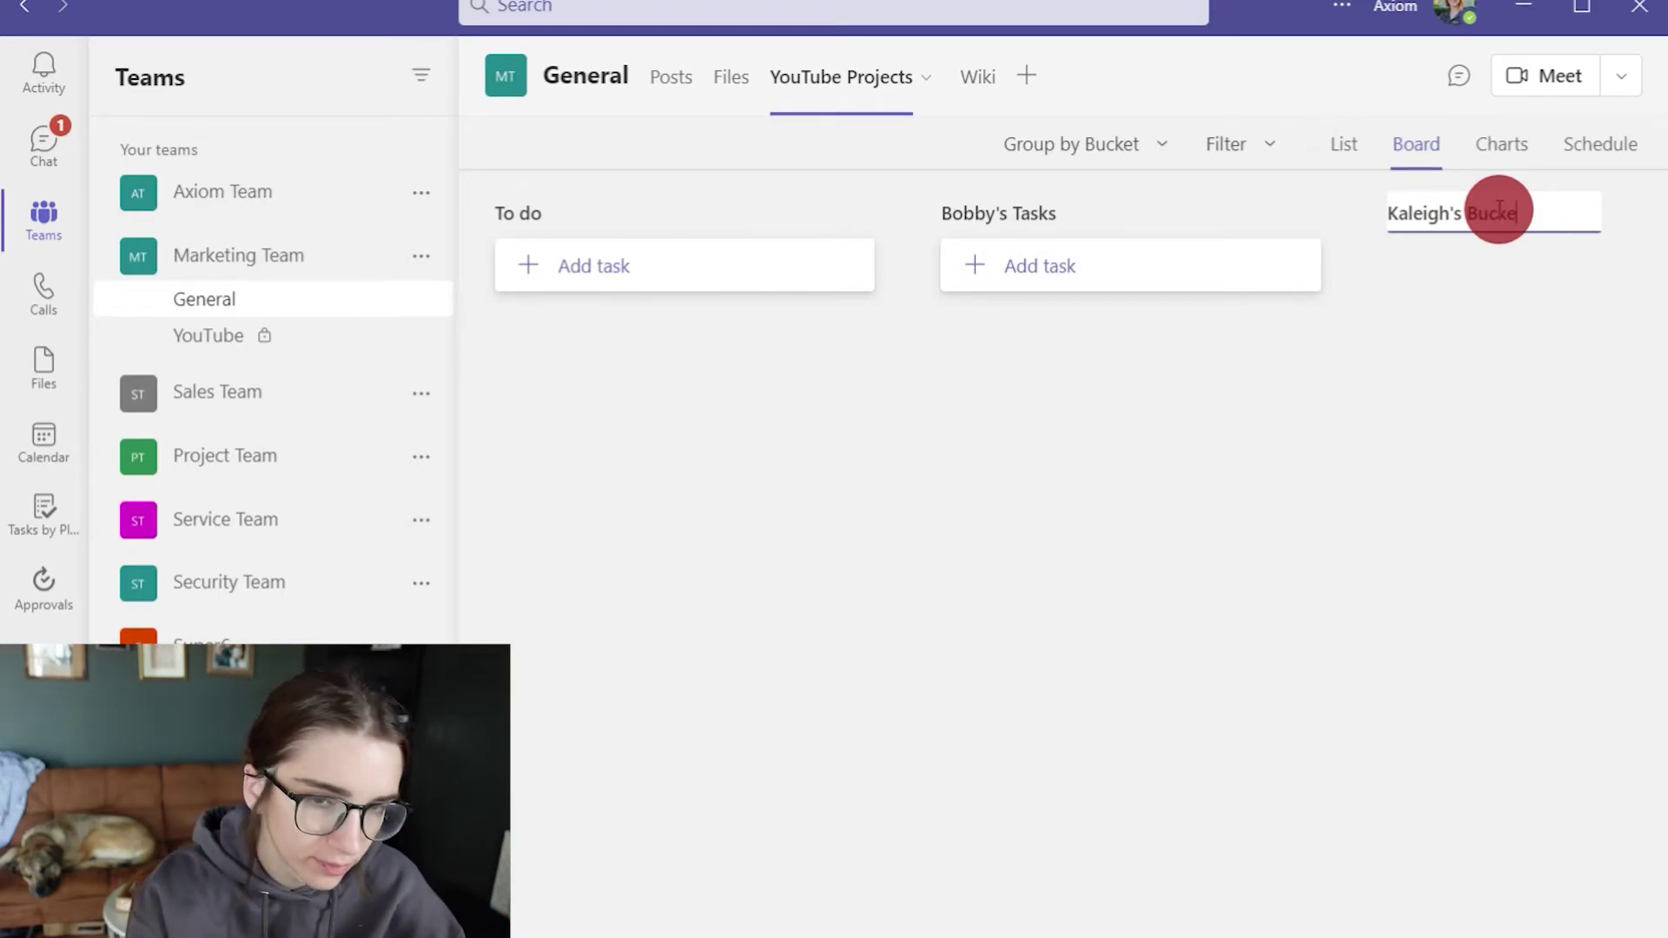
{"action": "type", "text": "tt"}
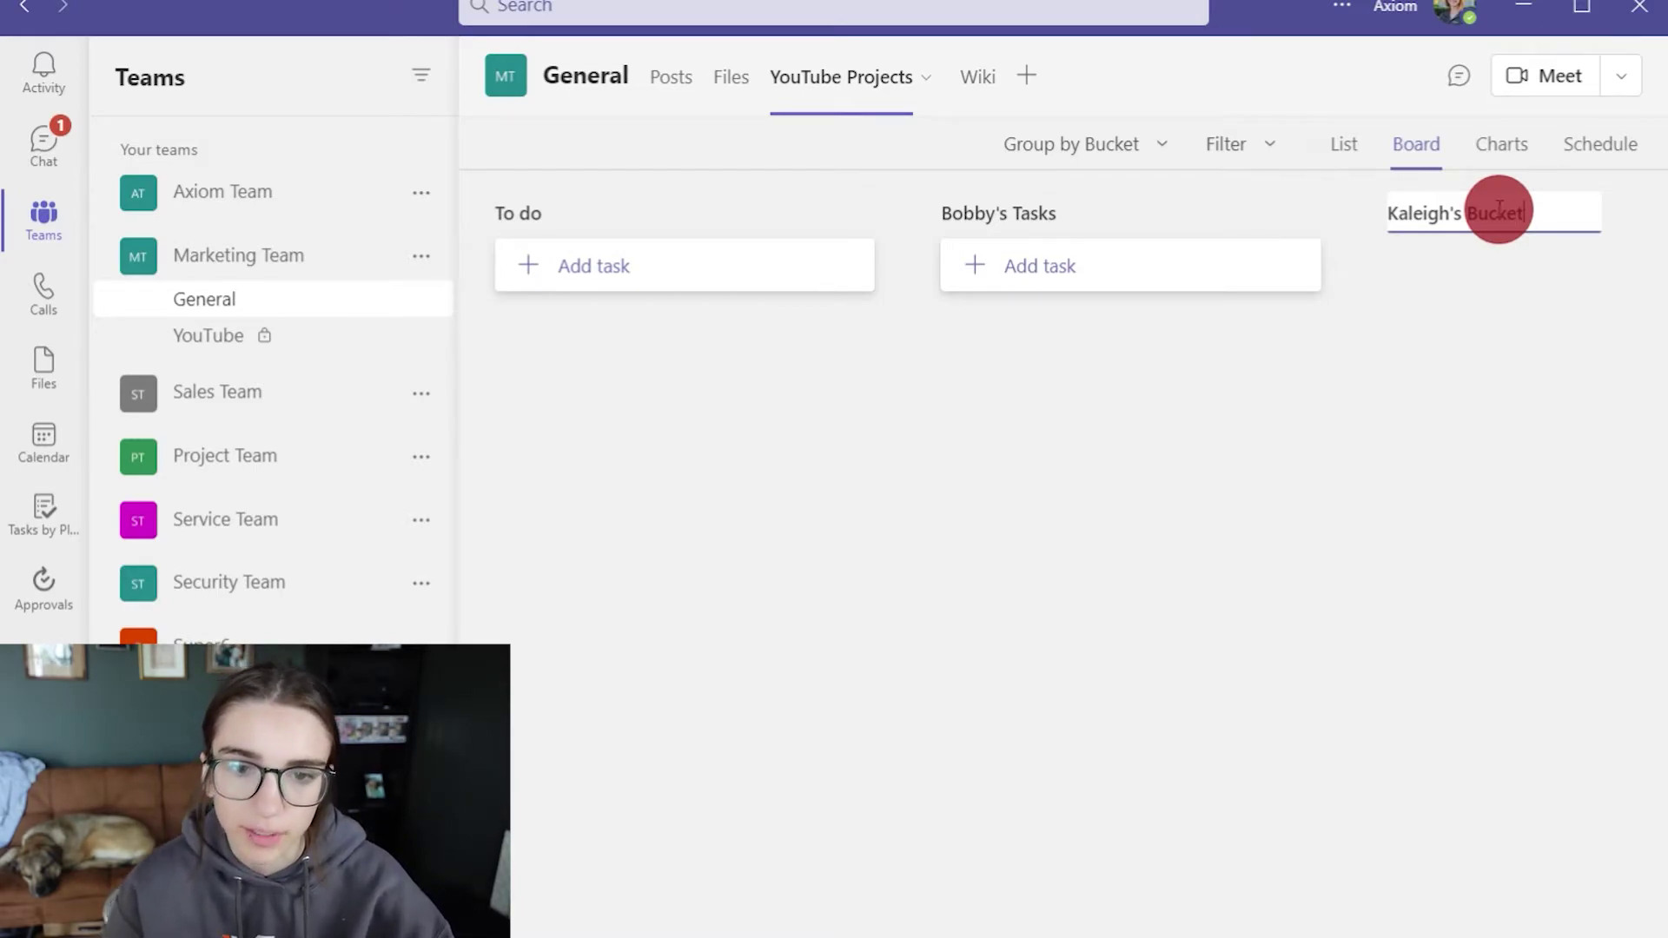
{"action": "left_click", "coordinate": [1519, 388]}
Pan the YouTube Projects board sideways to show To do and both team members' buckets
{"action": "left_click_drag", "start_coordinate": [1519, 389], "coordinate": [1634, 418]}
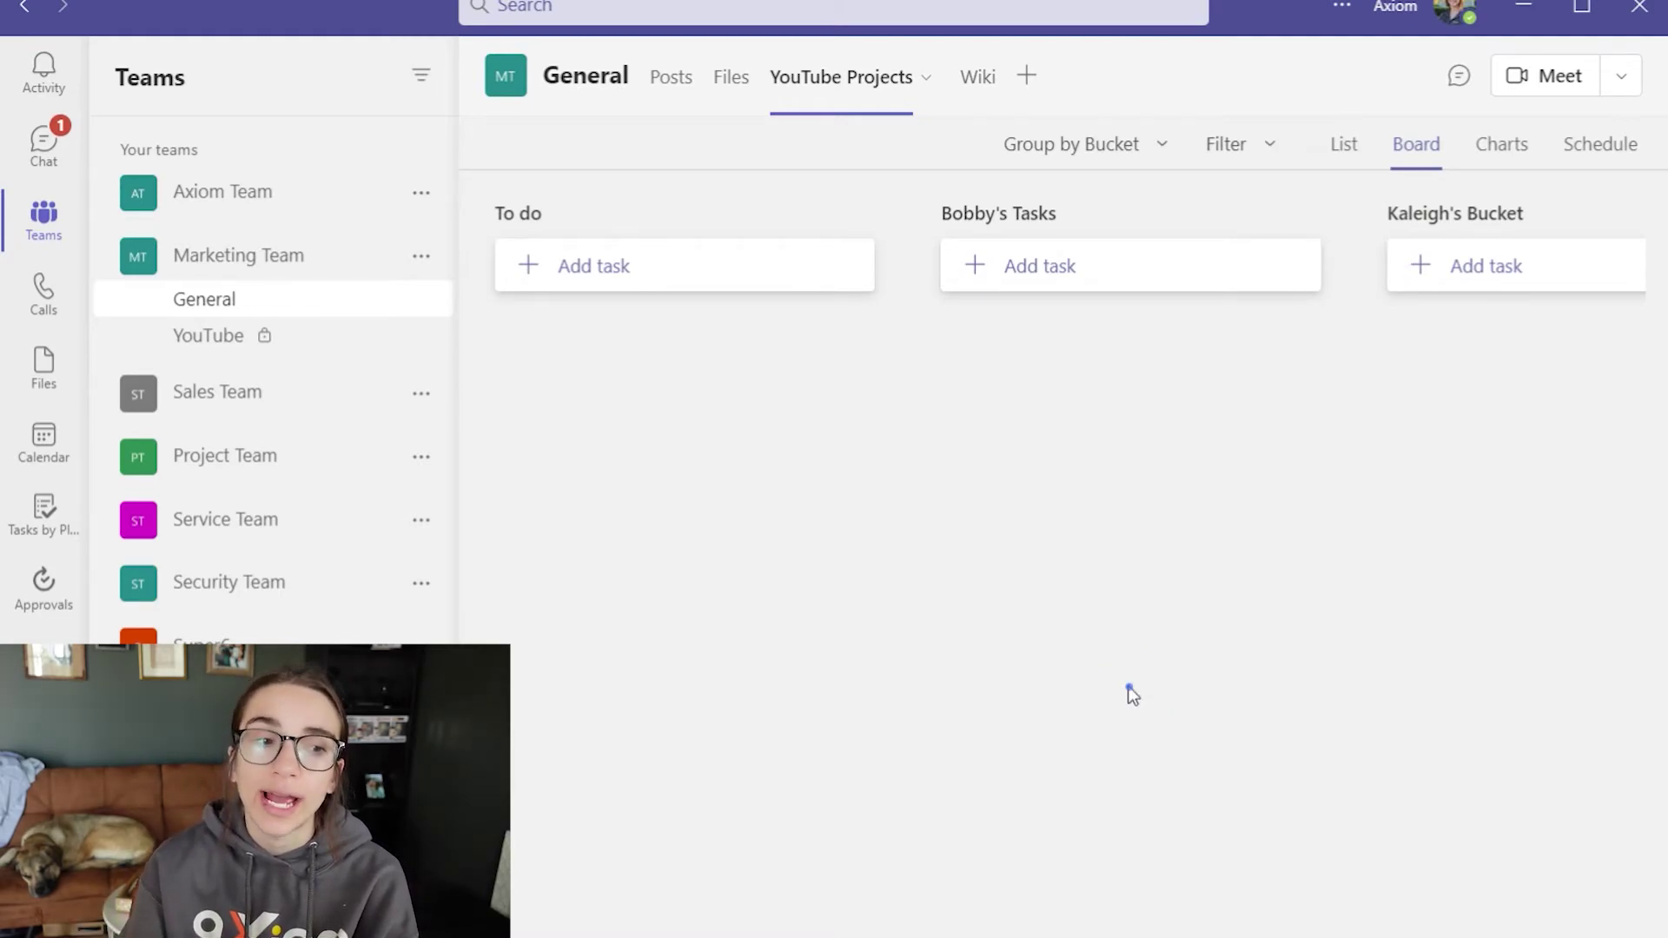
{"action": "left_click_drag", "start_coordinate": [1130, 691], "coordinate": [1280, 700]}
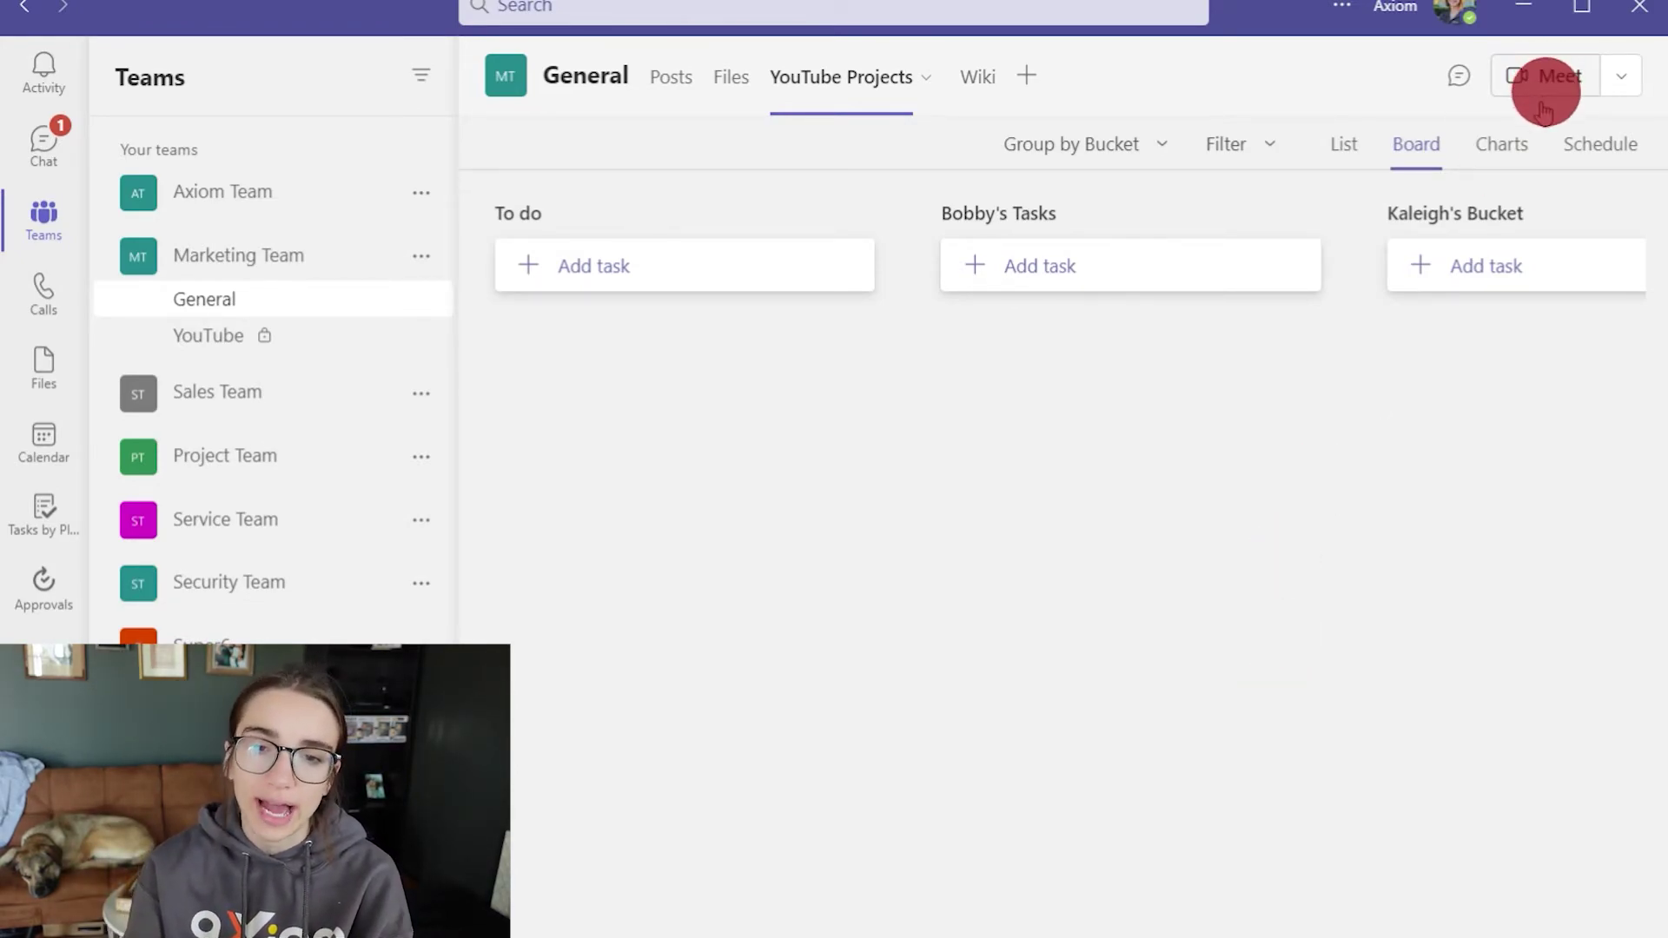
Open the plan's Charts view and scroll through the Status and Bucket charts
{"action": "left_click", "coordinate": [1529, 137]}
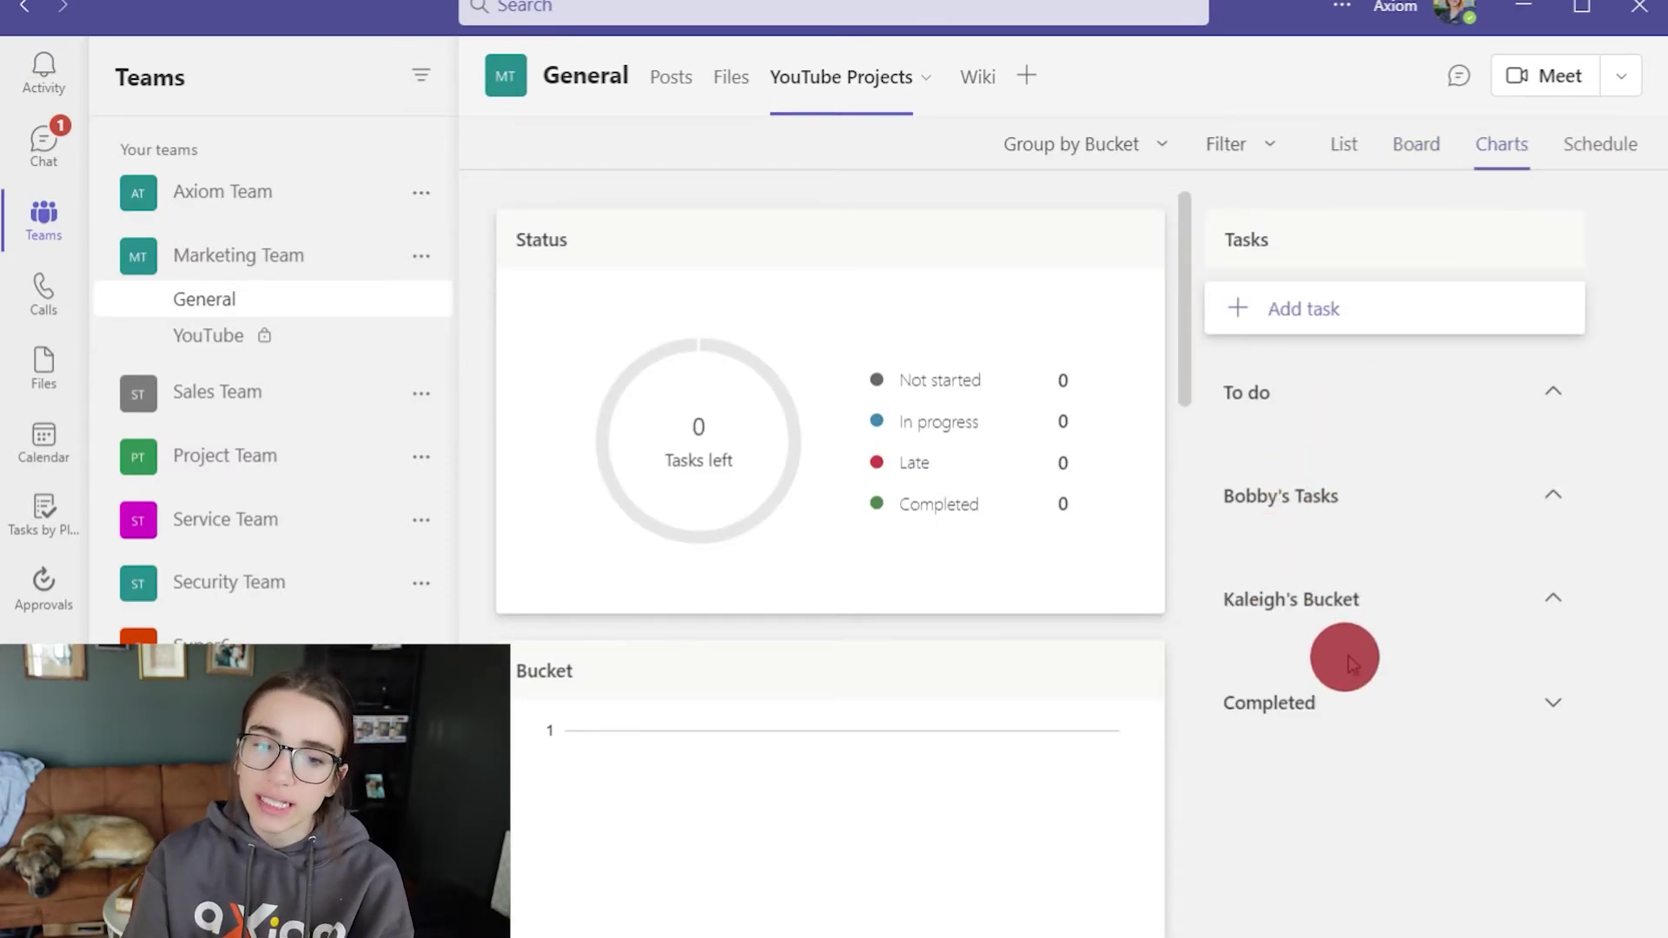
{"action": "scroll", "coordinate": [975, 461], "scroll_direction": "down", "scroll_amount": 5}
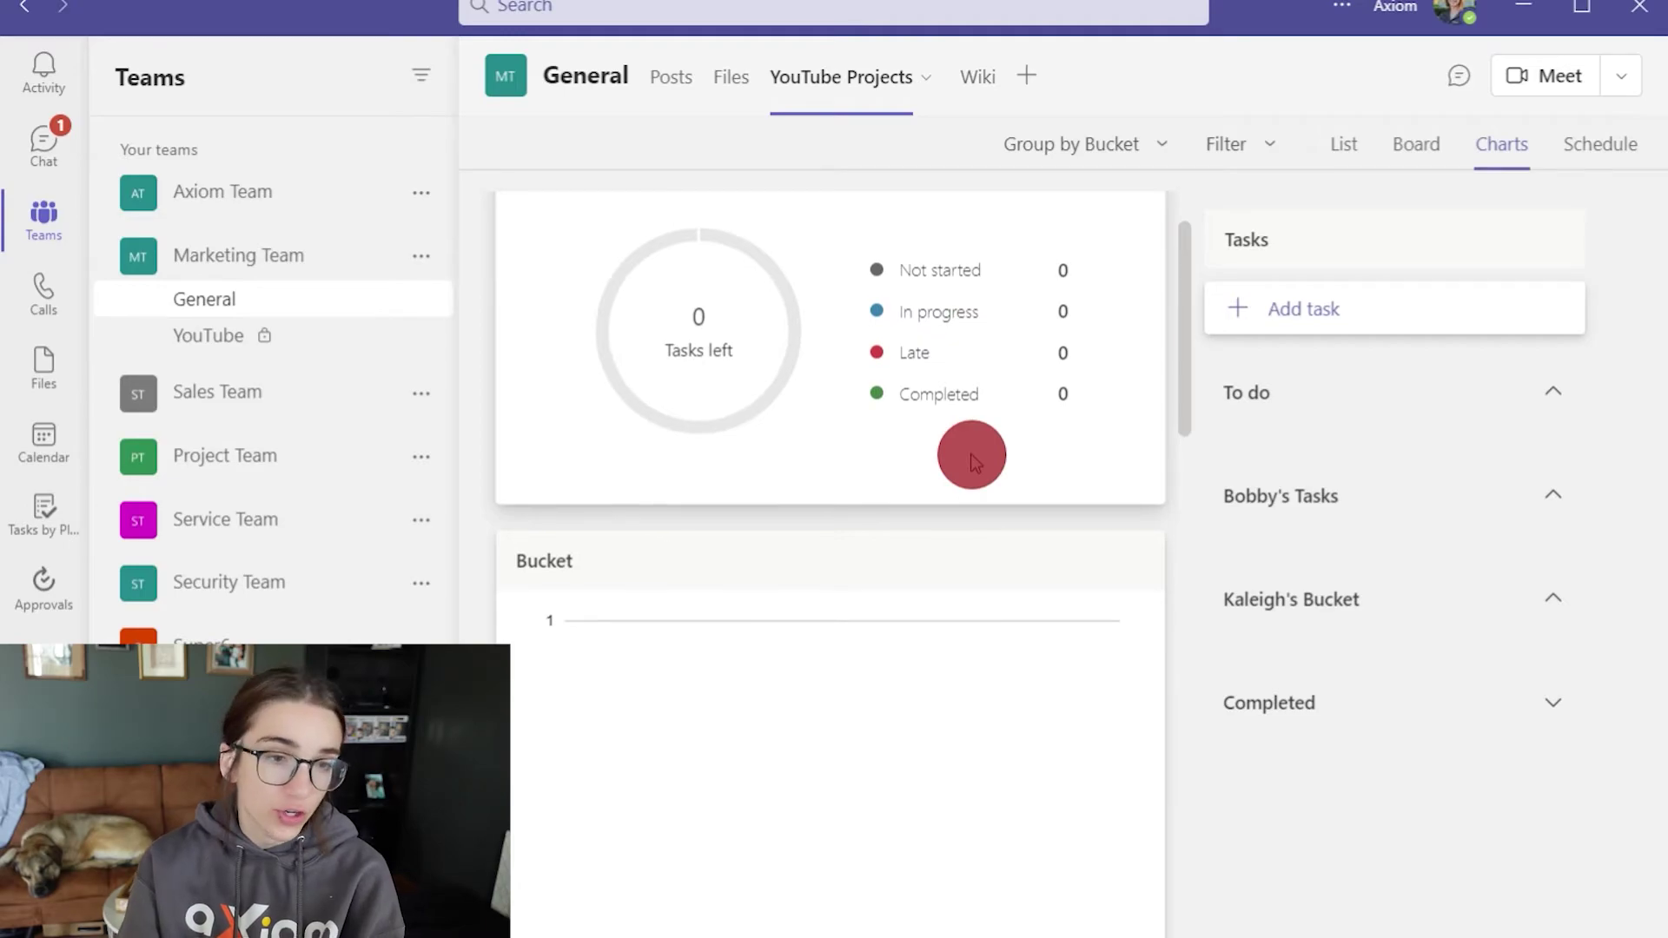
{"action": "scroll", "coordinate": [983, 461], "scroll_direction": "up", "scroll_amount": 5}
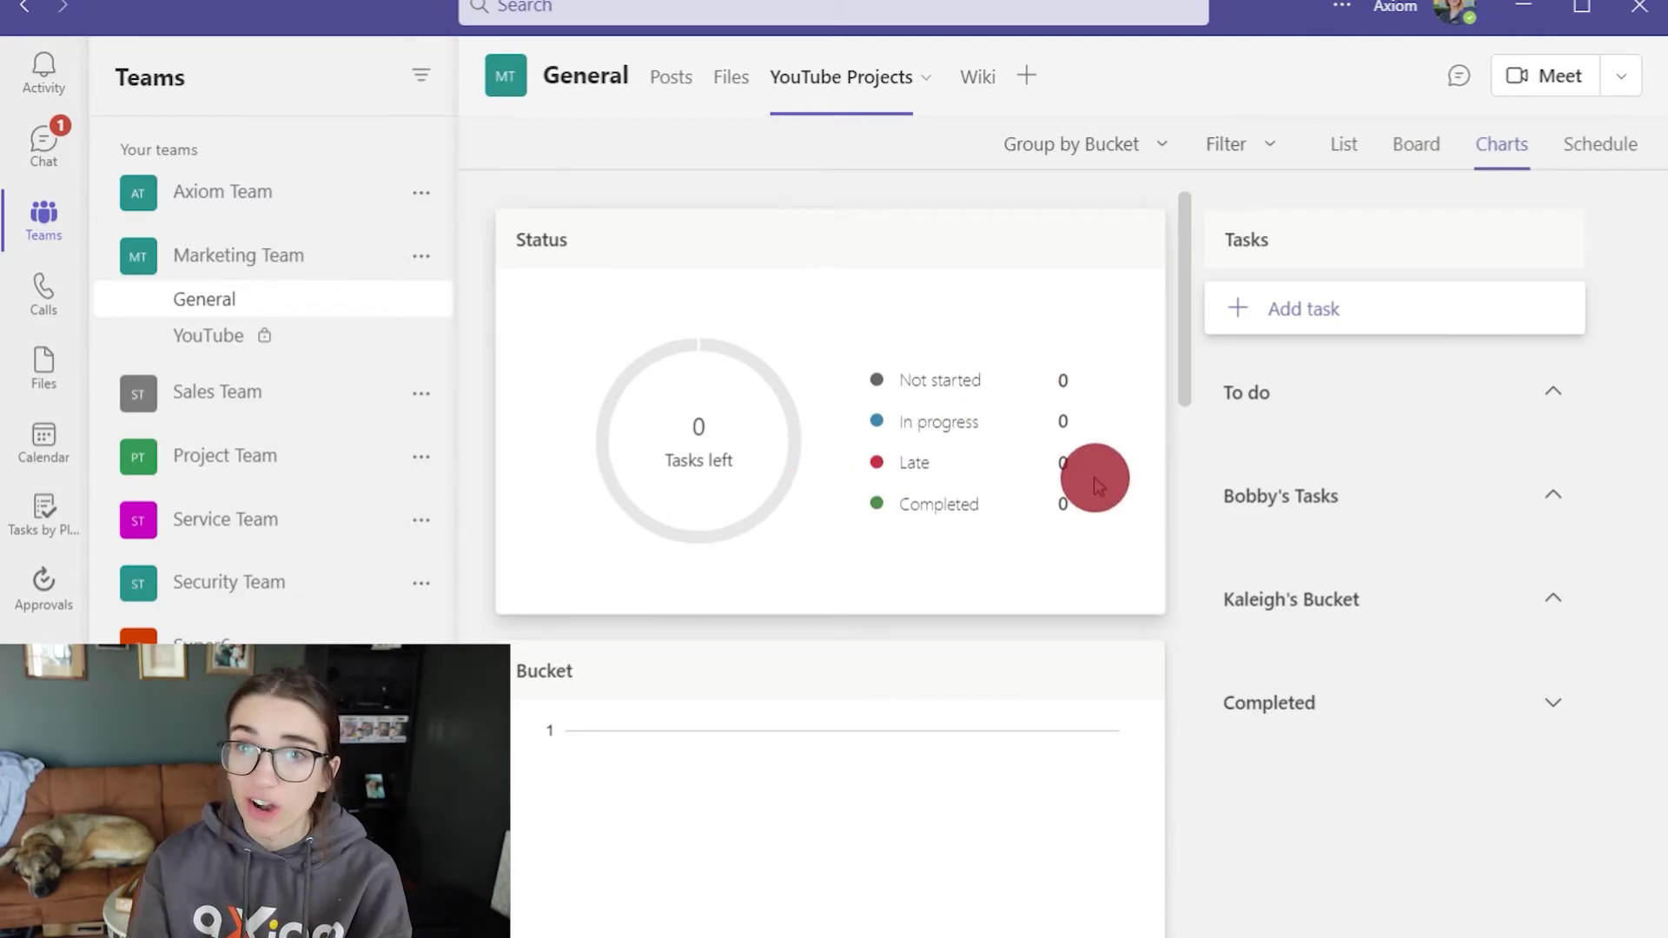
{"action": "scroll", "coordinate": [912, 338], "scroll_direction": "down", "scroll_amount": 1}
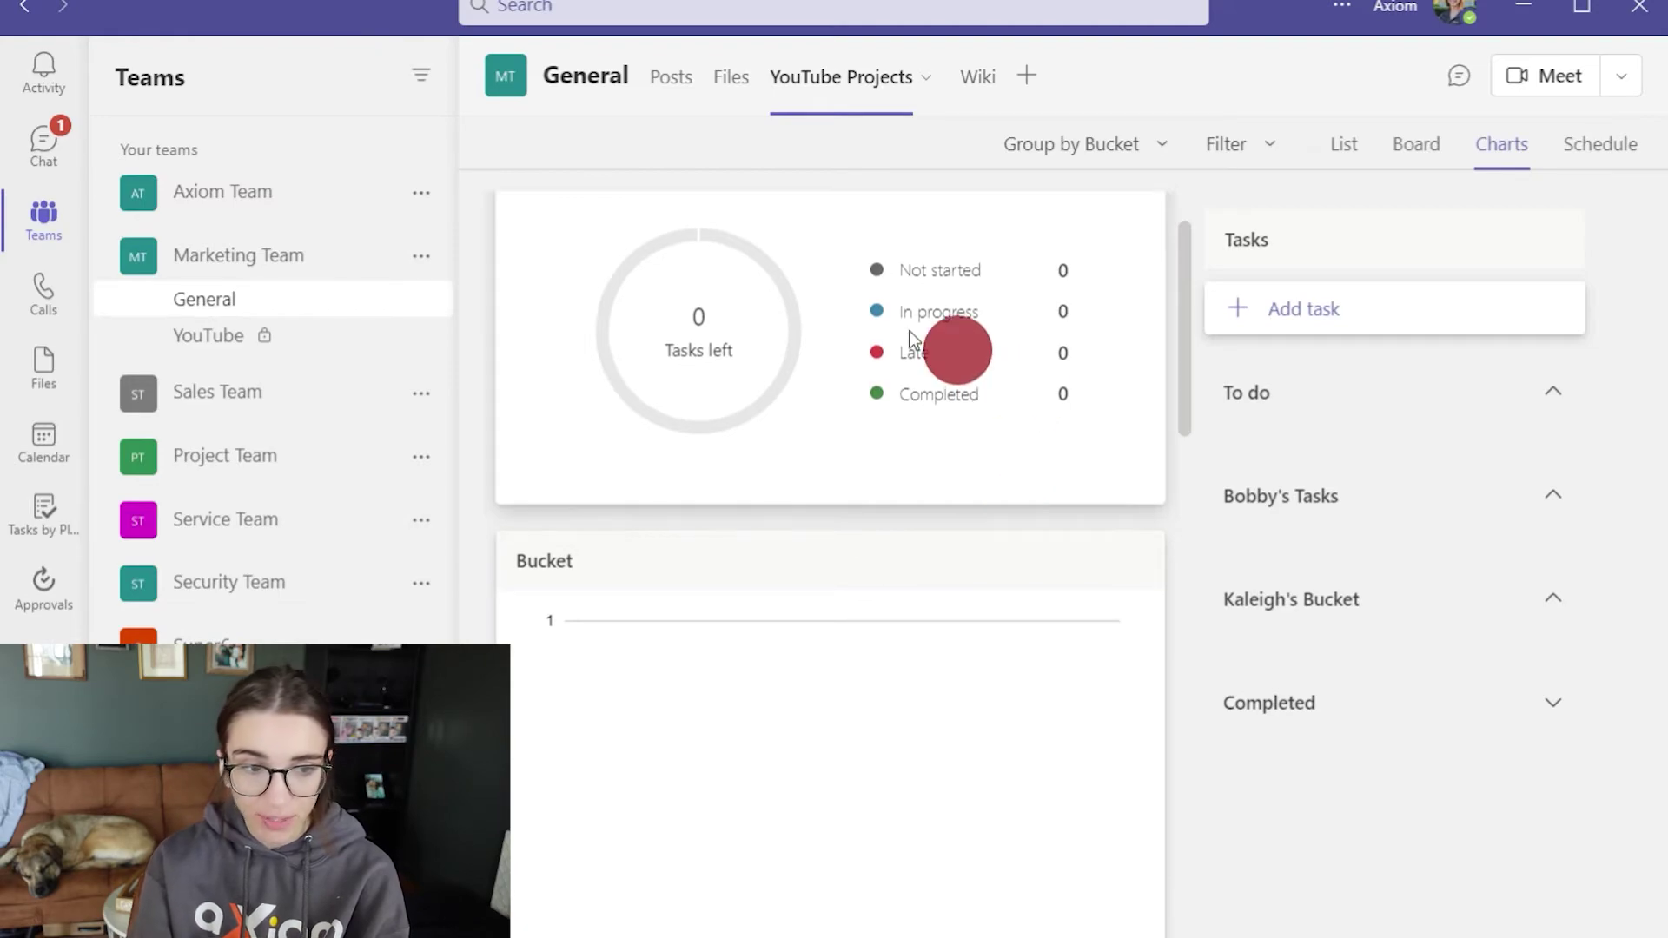
{"action": "scroll", "coordinate": [1068, 354], "scroll_direction": "down", "scroll_amount": 1}
{"action": "scroll", "coordinate": [1069, 356], "scroll_direction": "down", "scroll_amount": 4}
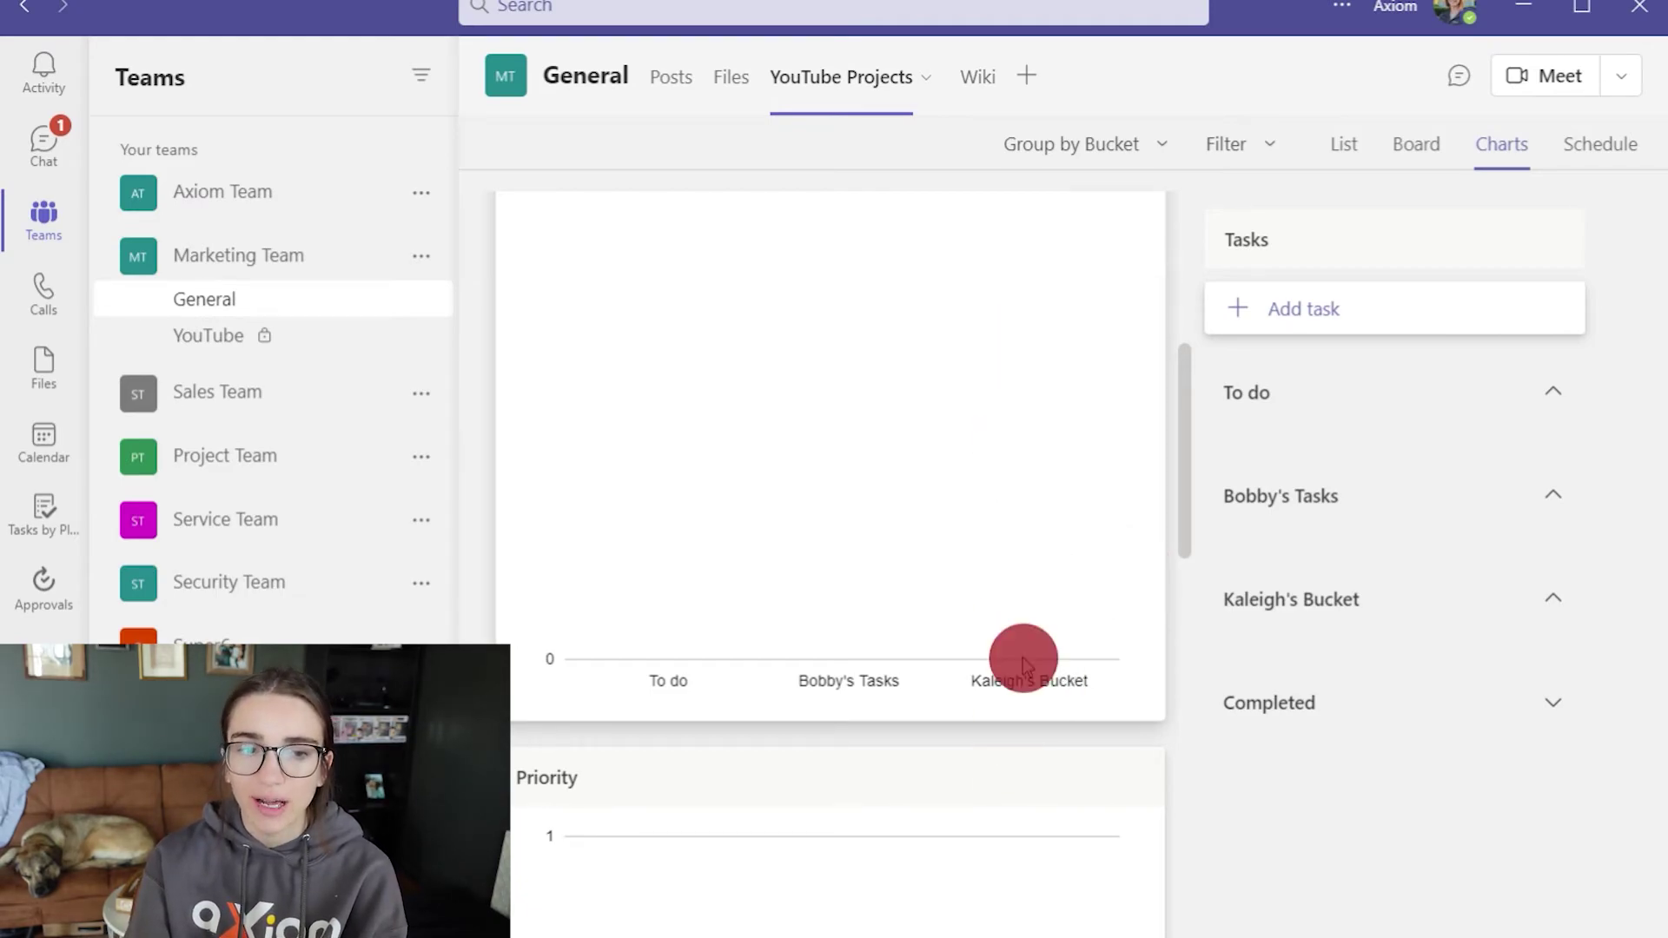
{"action": "scroll", "coordinate": [795, 602], "scroll_direction": "down", "scroll_amount": 1}
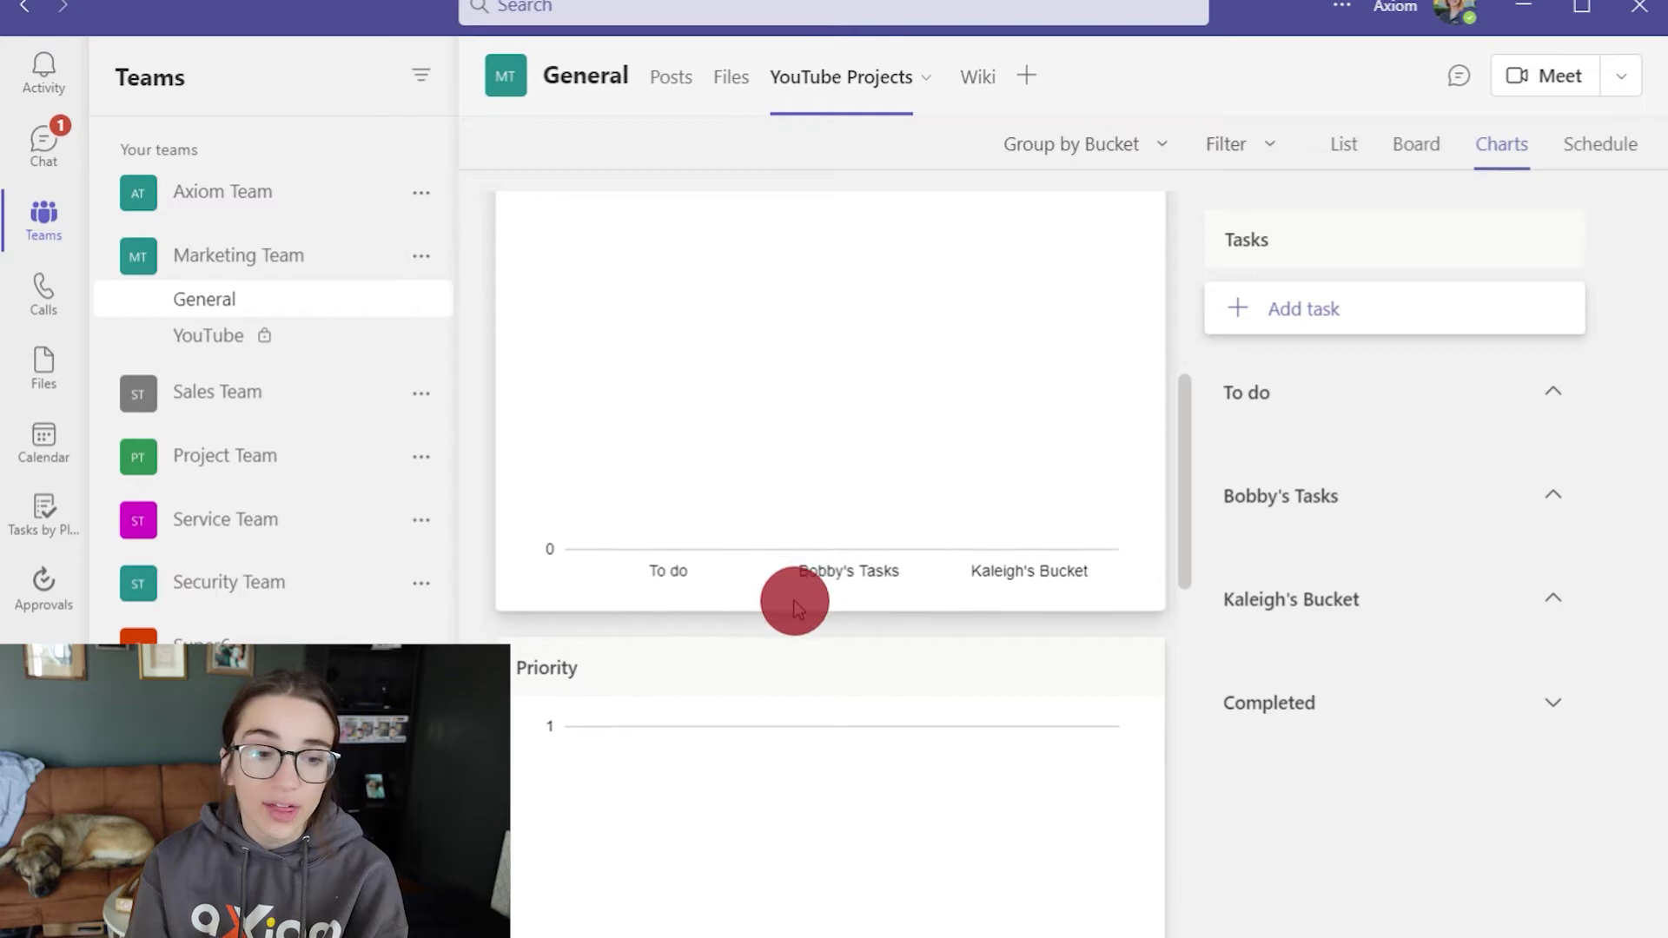
Review the Priority and Members charts, then switch to the February 2022 Schedule calendar
{"action": "scroll", "coordinate": [794, 599], "scroll_direction": "down", "scroll_amount": 5}
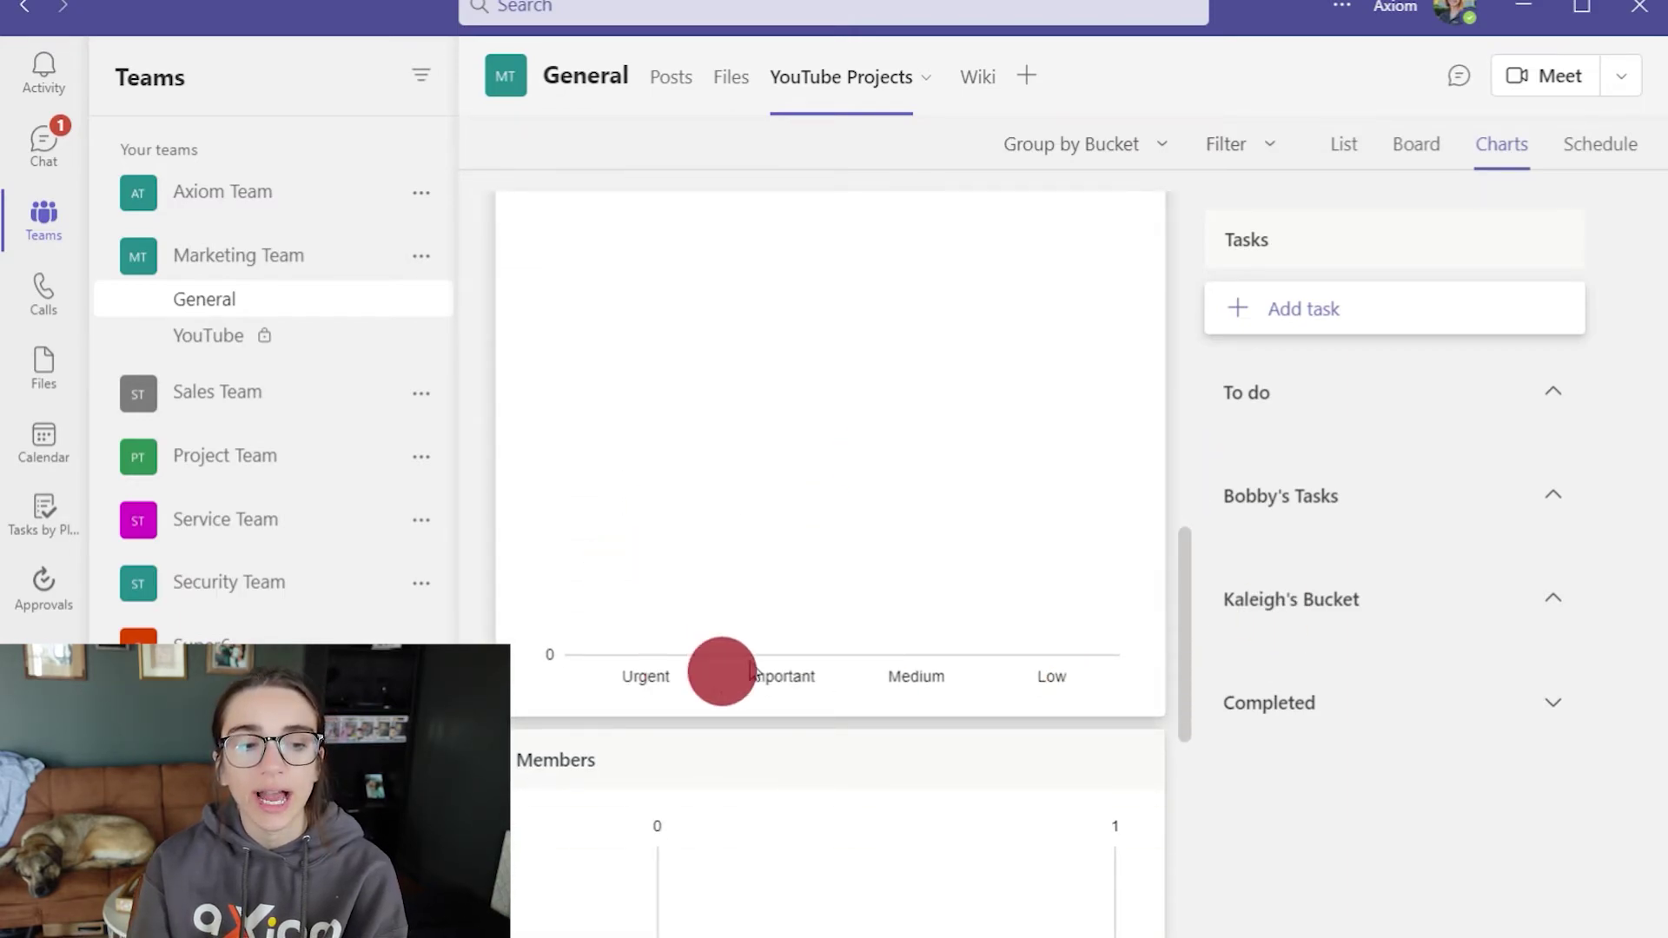
{"action": "scroll", "coordinate": [752, 671], "scroll_direction": "up", "scroll_amount": 1}
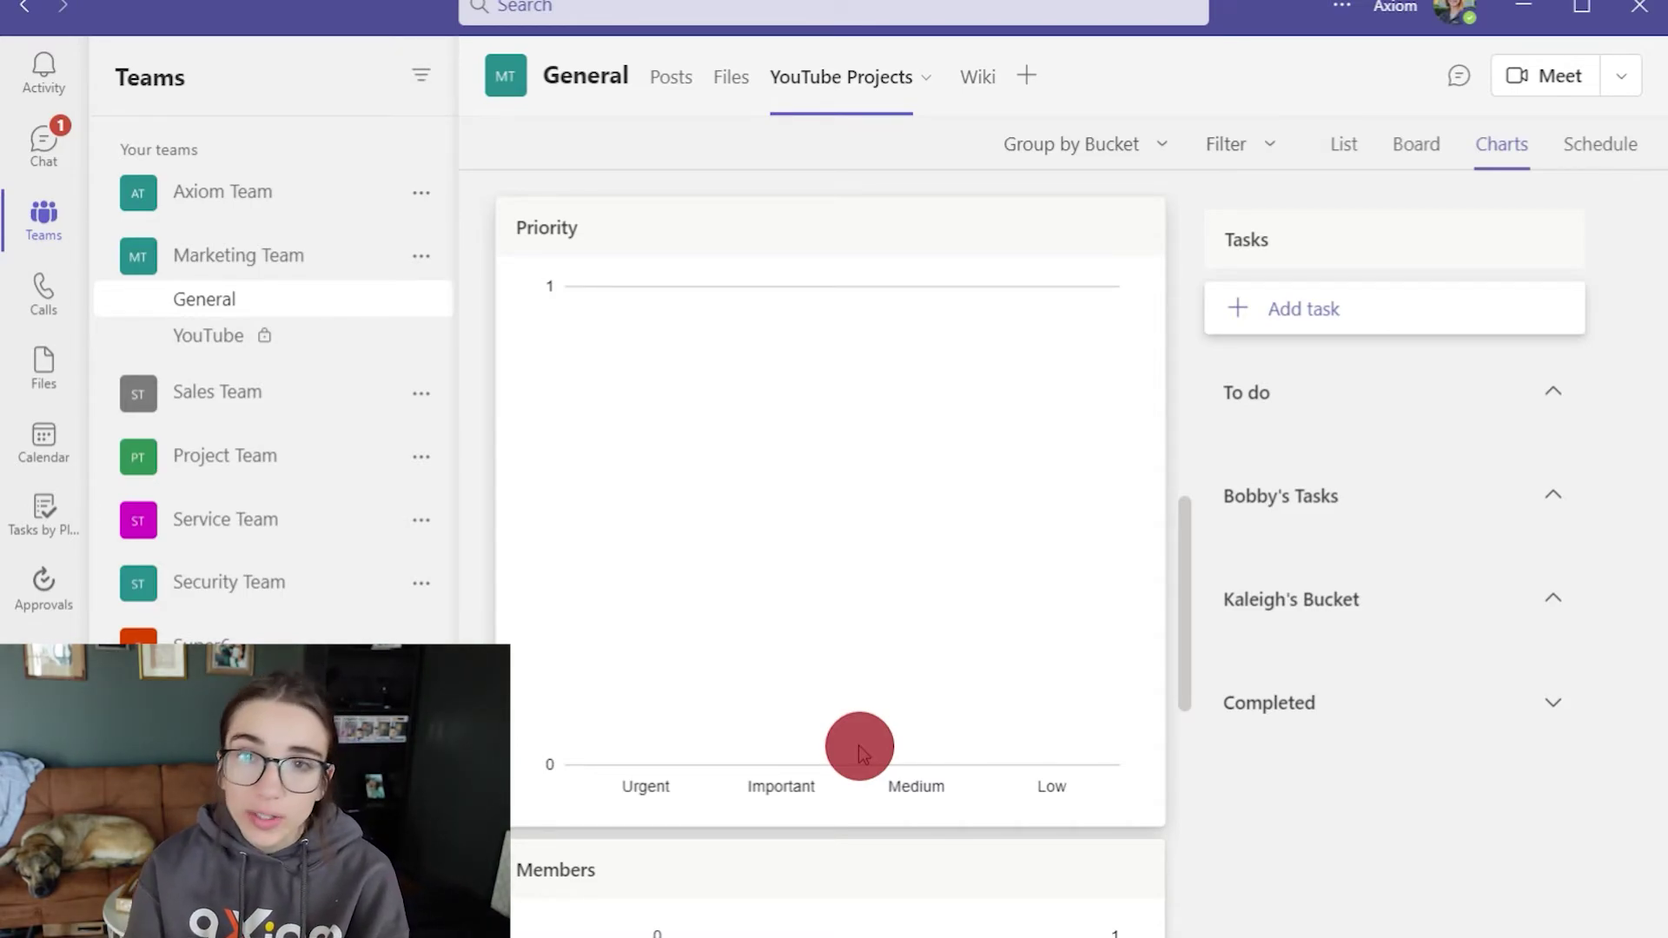
{"action": "scroll", "coordinate": [901, 709], "scroll_direction": "down", "scroll_amount": 6}
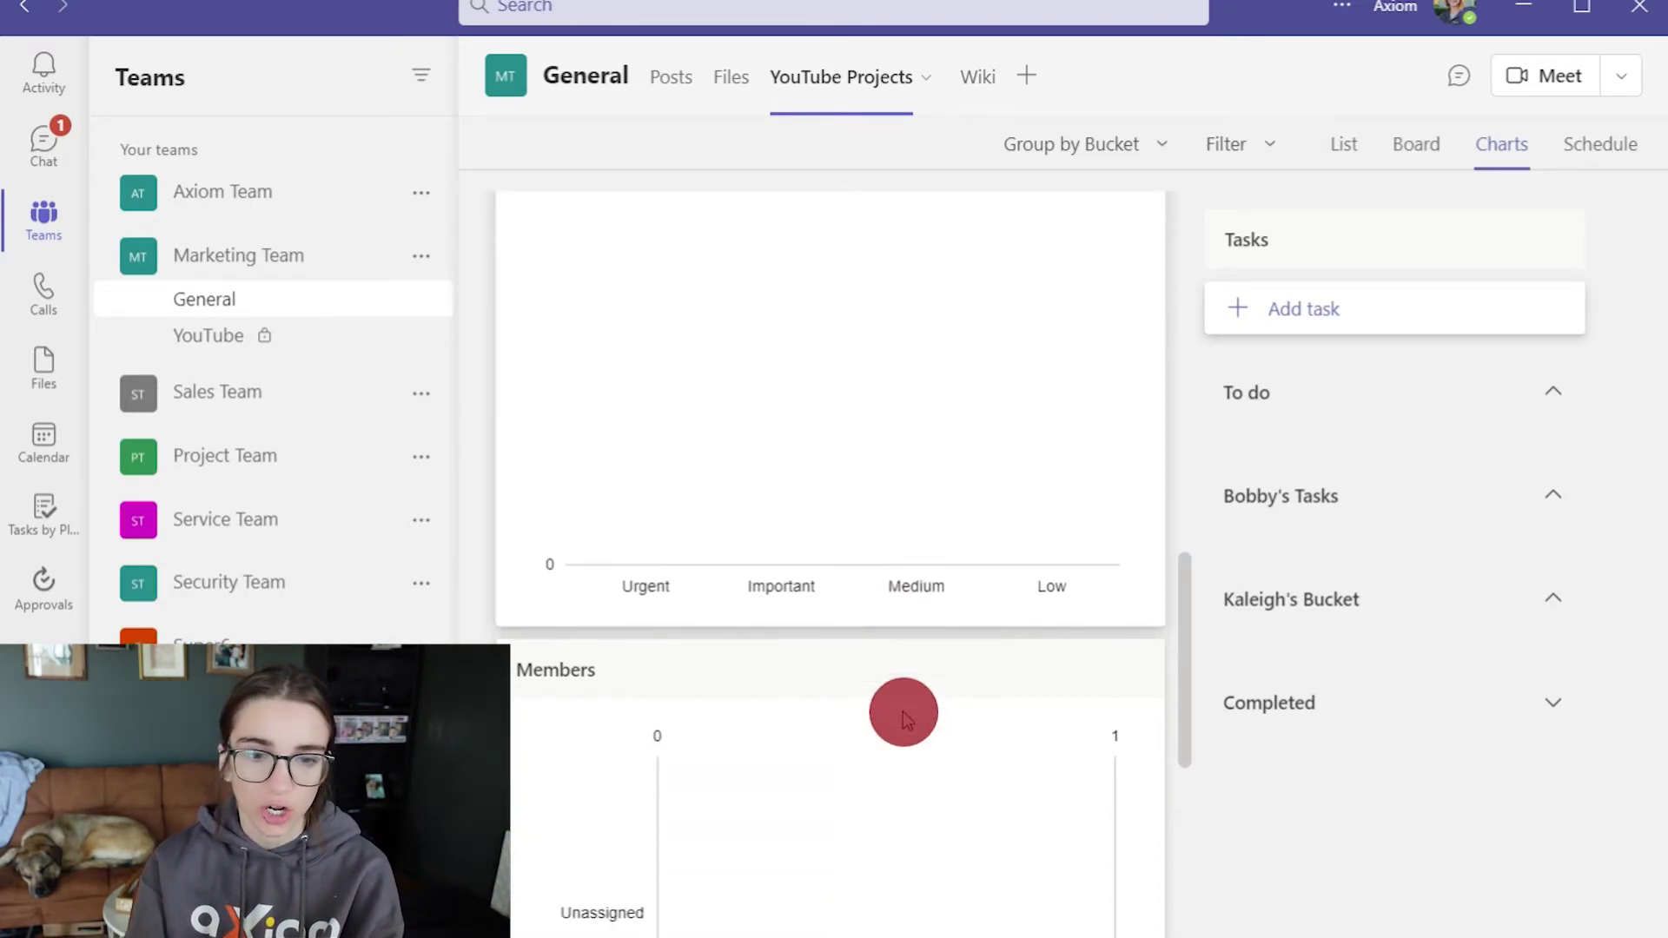
{"action": "scroll", "coordinate": [904, 712], "scroll_direction": "down", "scroll_amount": 3}
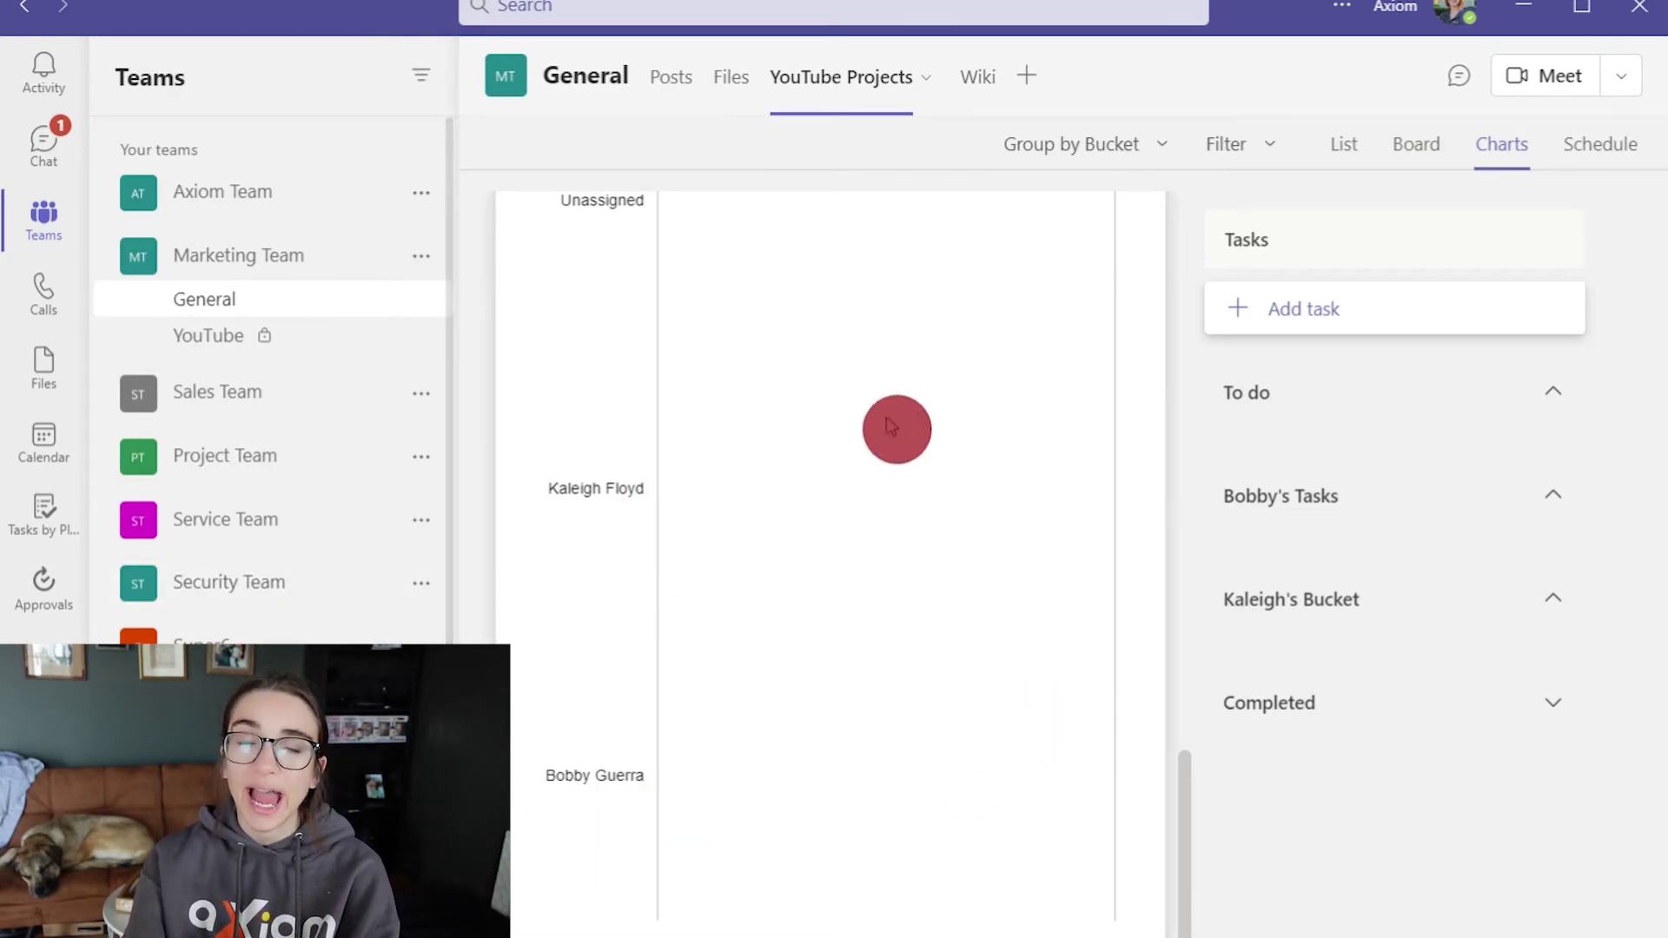
{"action": "scroll", "coordinate": [801, 661], "scroll_direction": "up", "scroll_amount": 8}
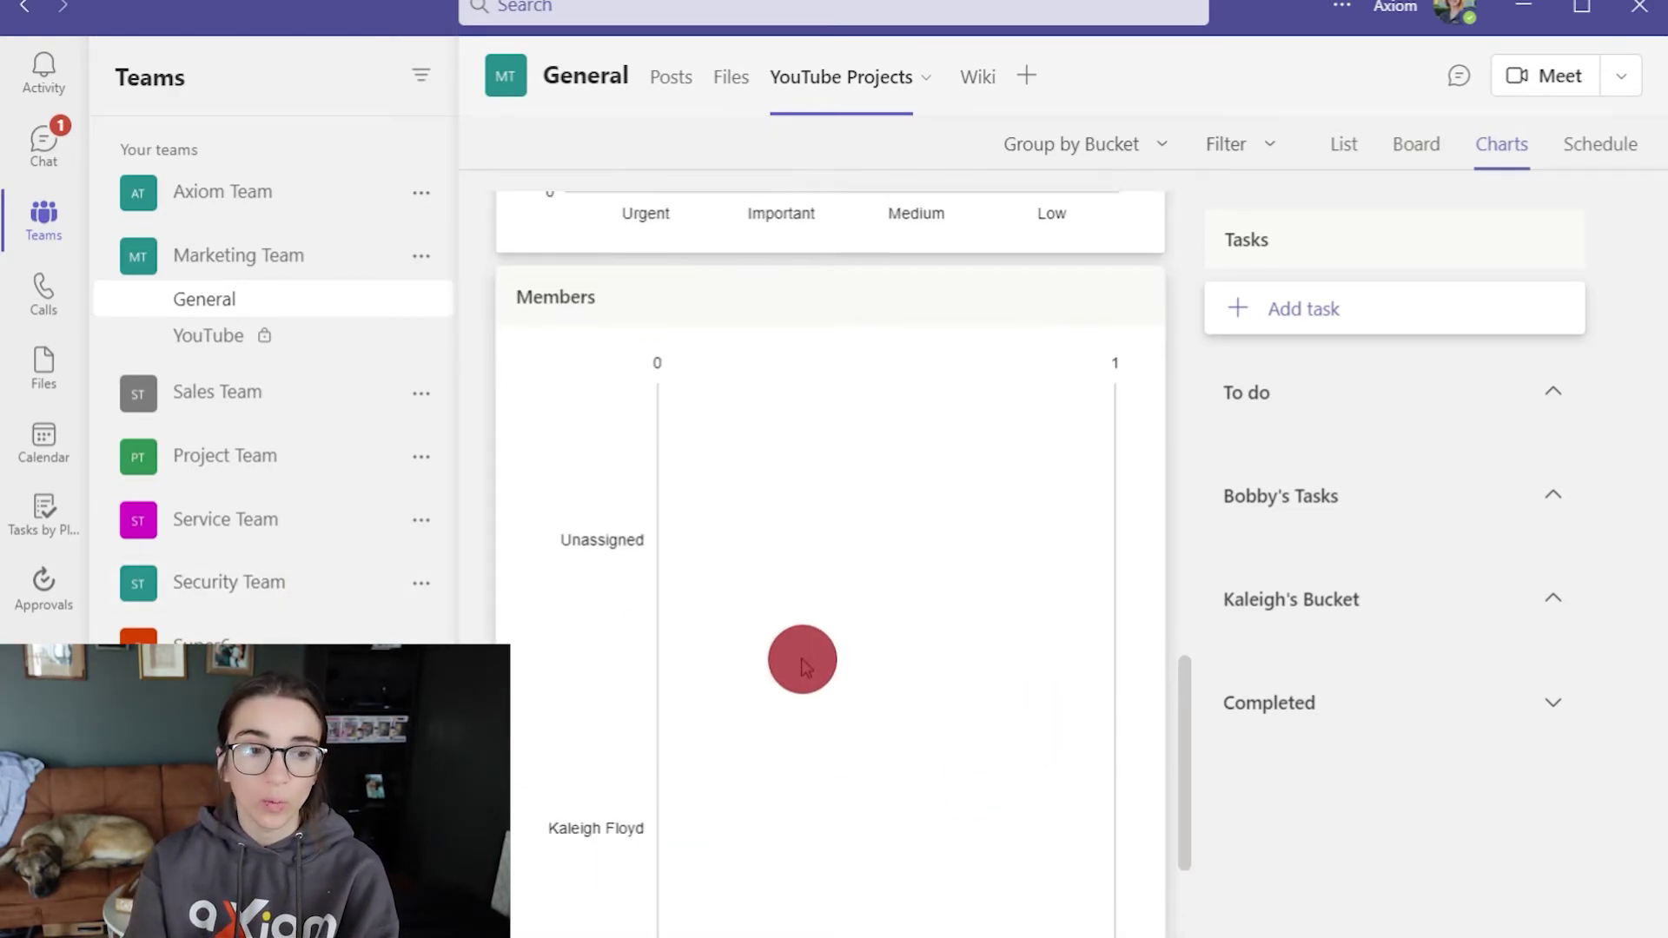
{"action": "scroll", "coordinate": [804, 665], "scroll_direction": "up", "scroll_amount": 10}
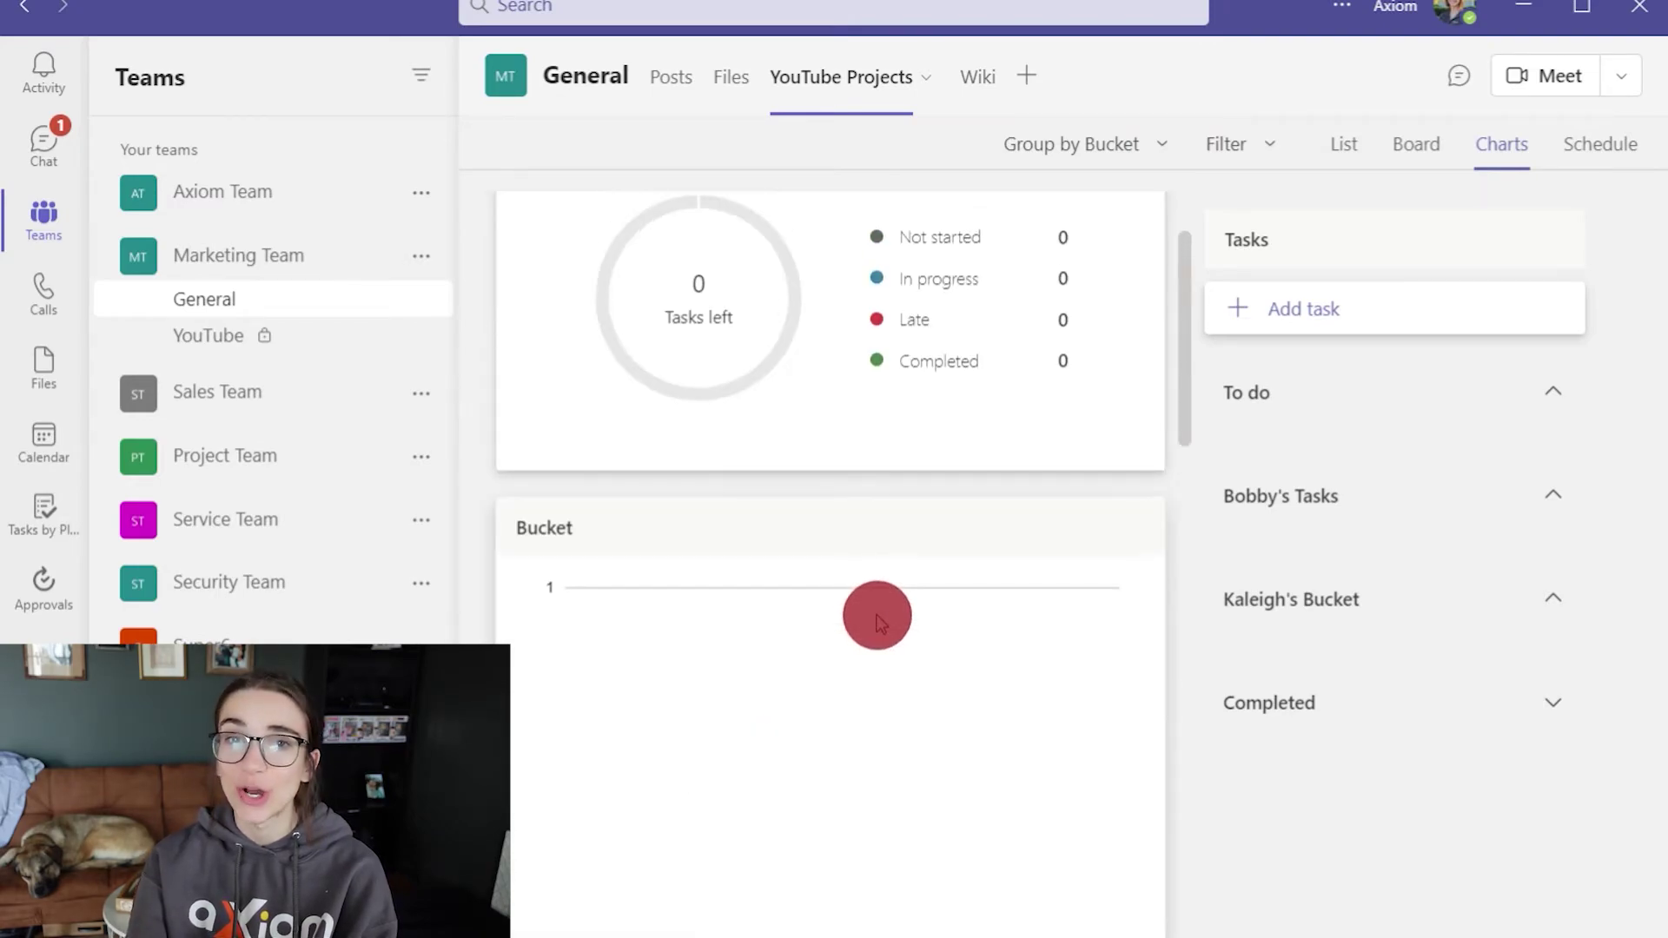
{"action": "scroll", "coordinate": [873, 682], "scroll_direction": "up", "scroll_amount": 2}
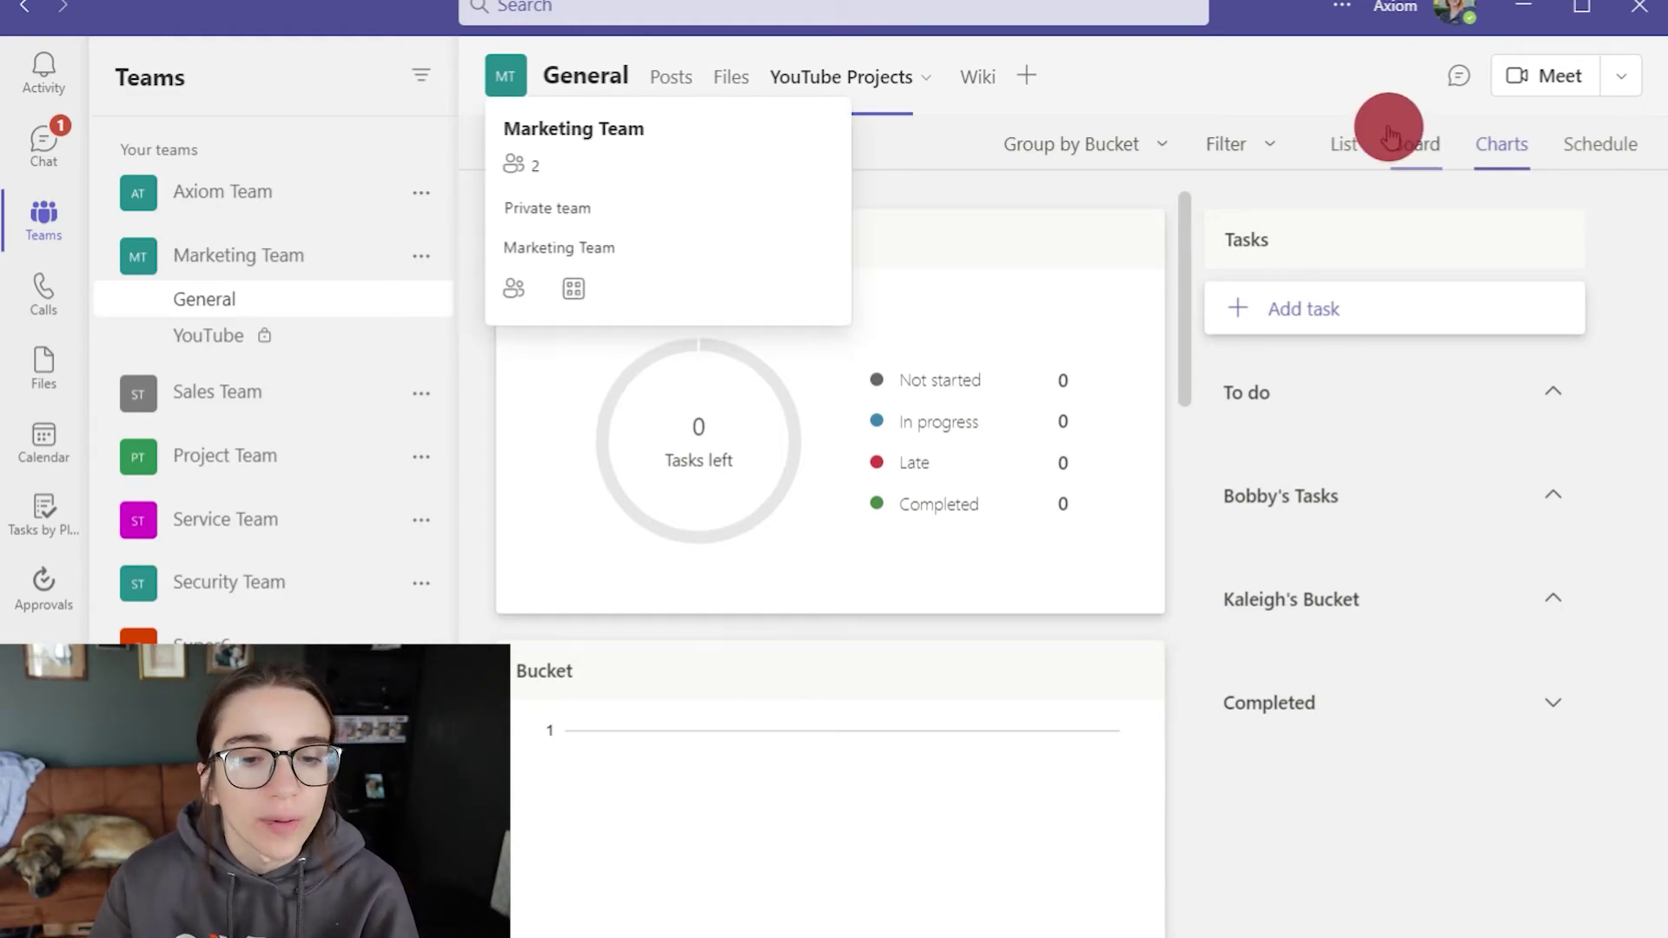
{"action": "left_click", "coordinate": [1651, 149]}
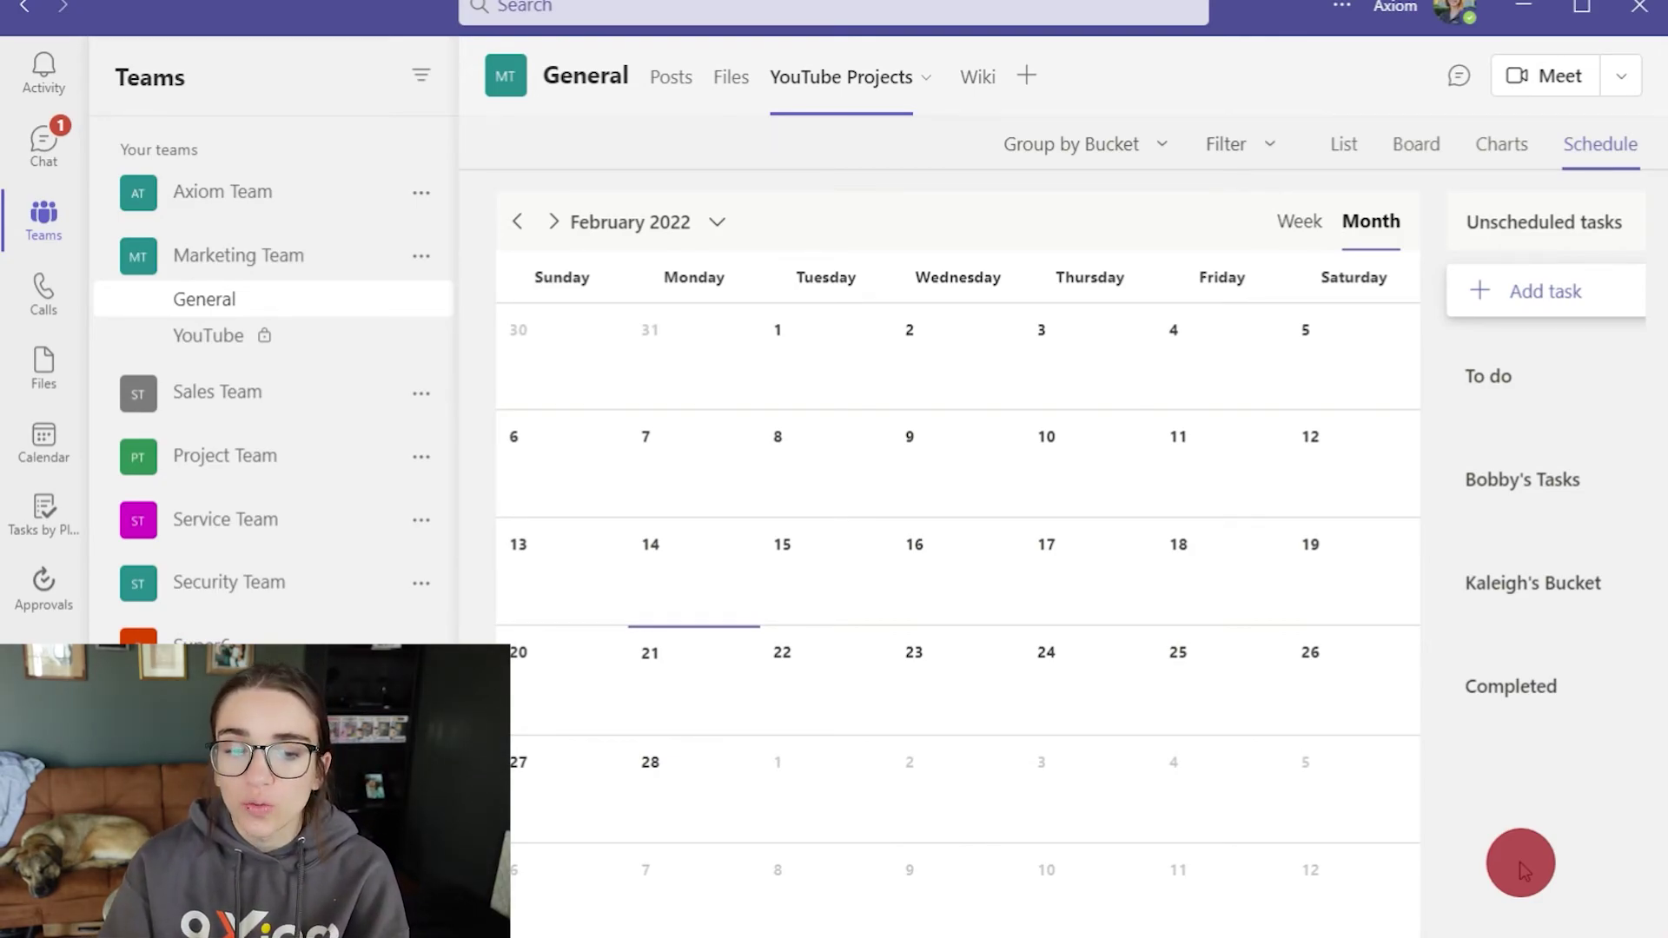
Switch the YouTube Projects plan from the schedule calendar to its list view
{"action": "left_click", "coordinate": [1338, 142]}
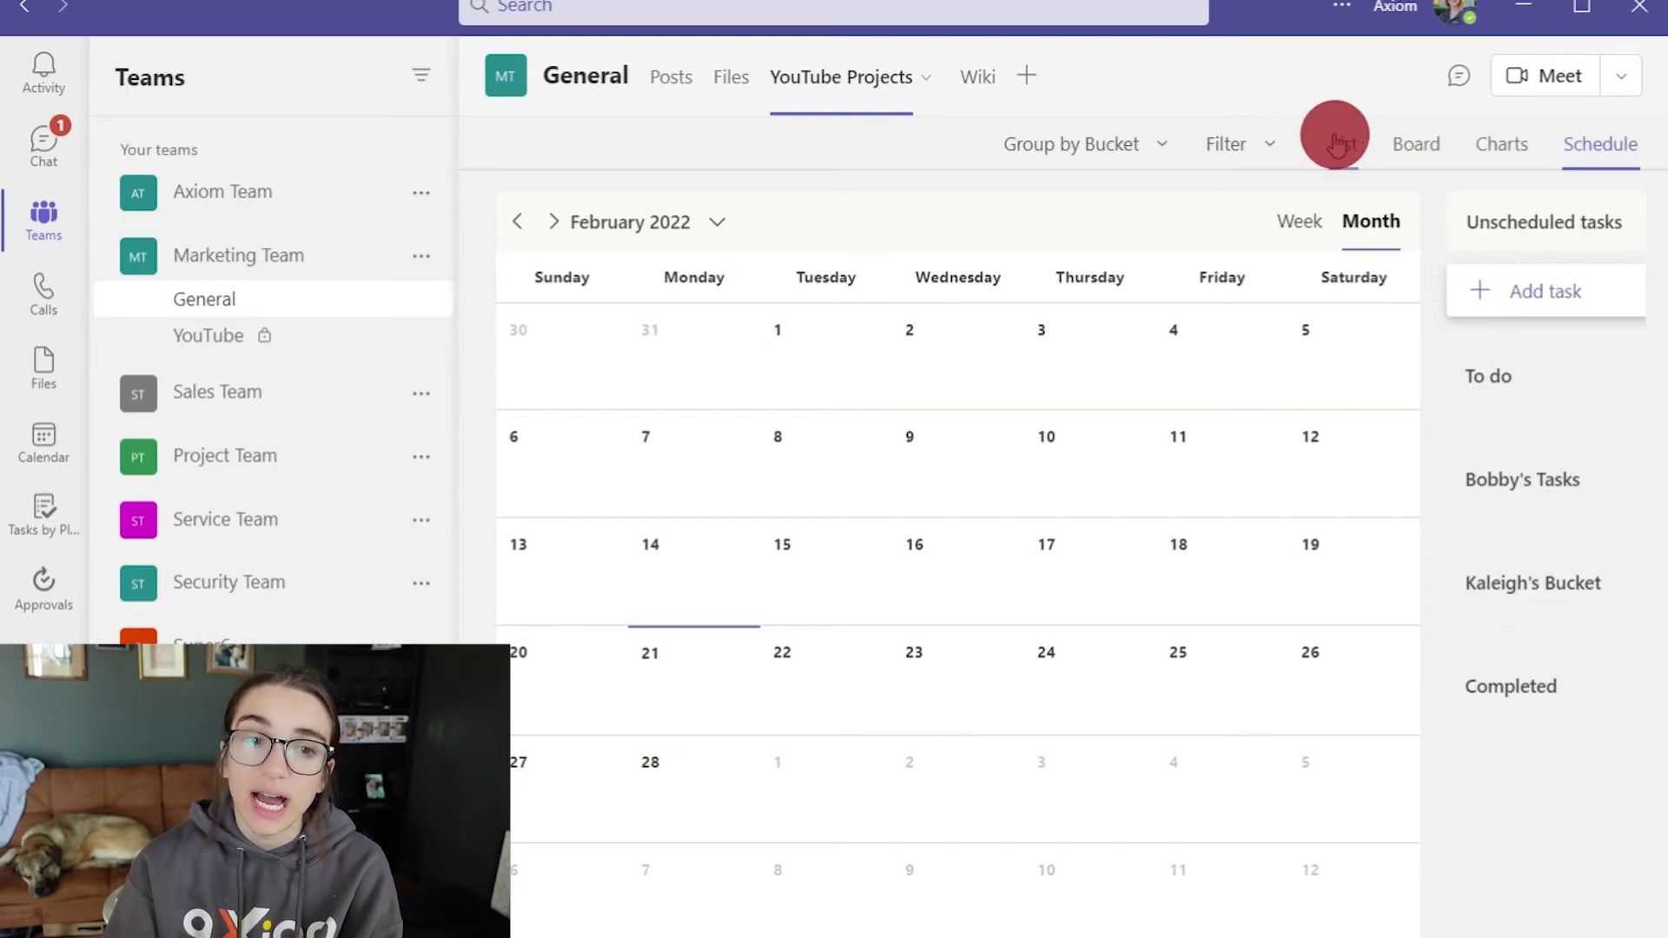